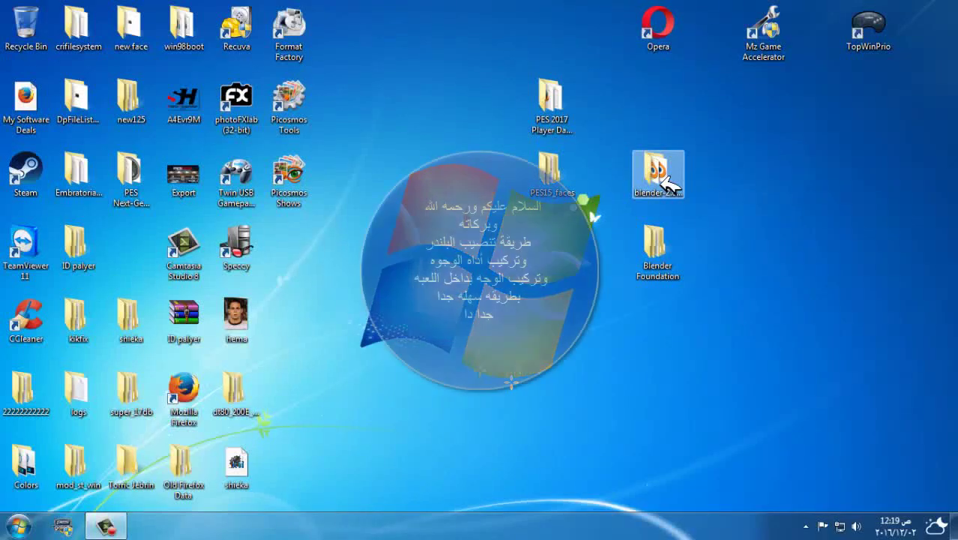
Step: Run blender.exe from blender-2.67b-windows32 as administrator once, then close Blender and the folder
double_click(661, 180)
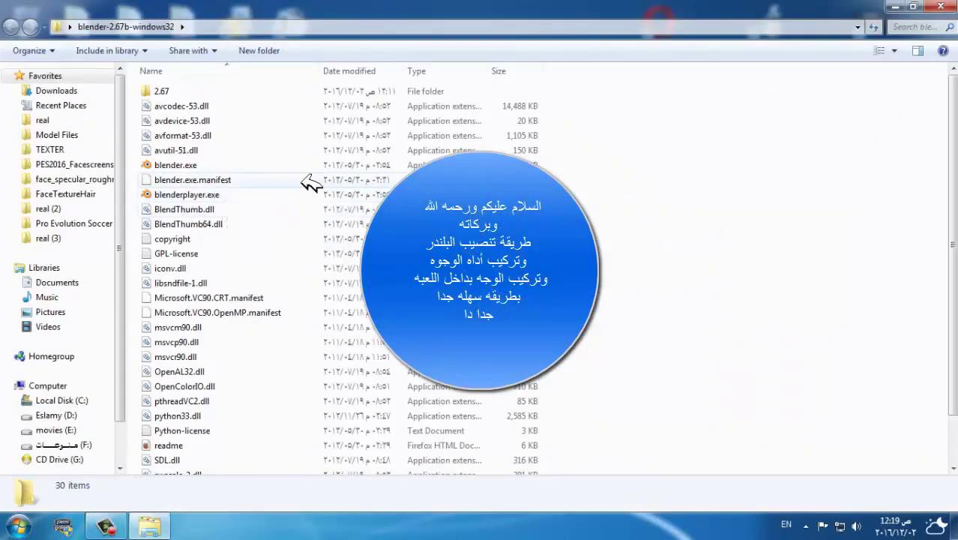
click(178, 165)
right_click(176, 165)
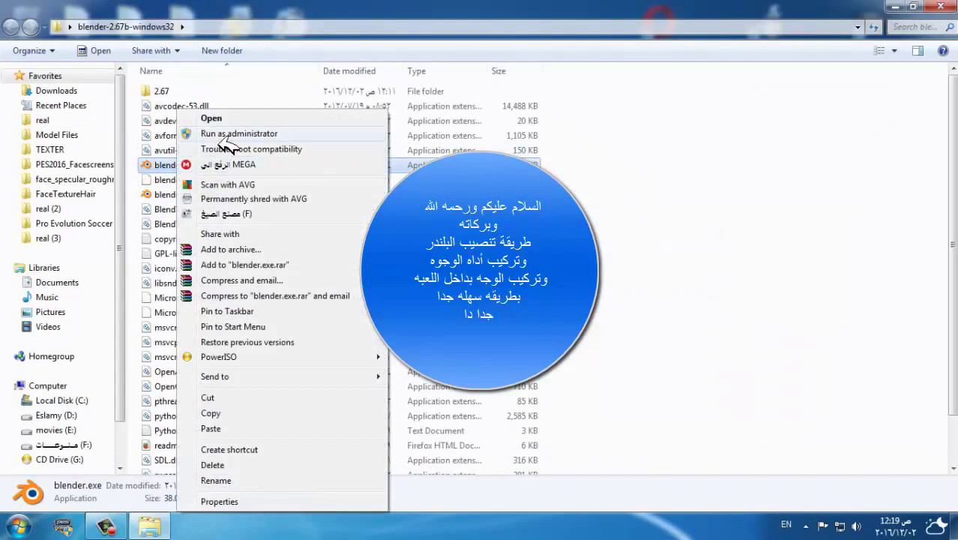
click(225, 134)
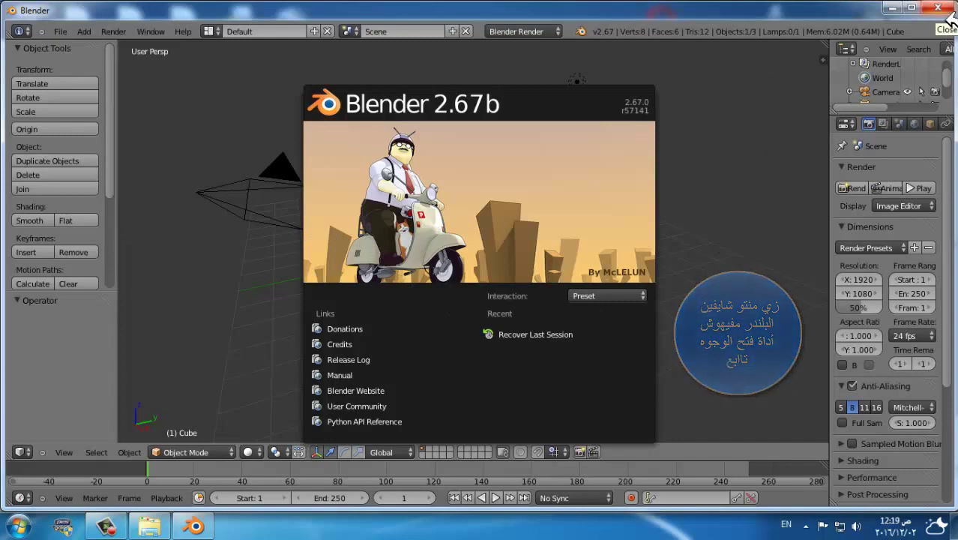
click(937, 9)
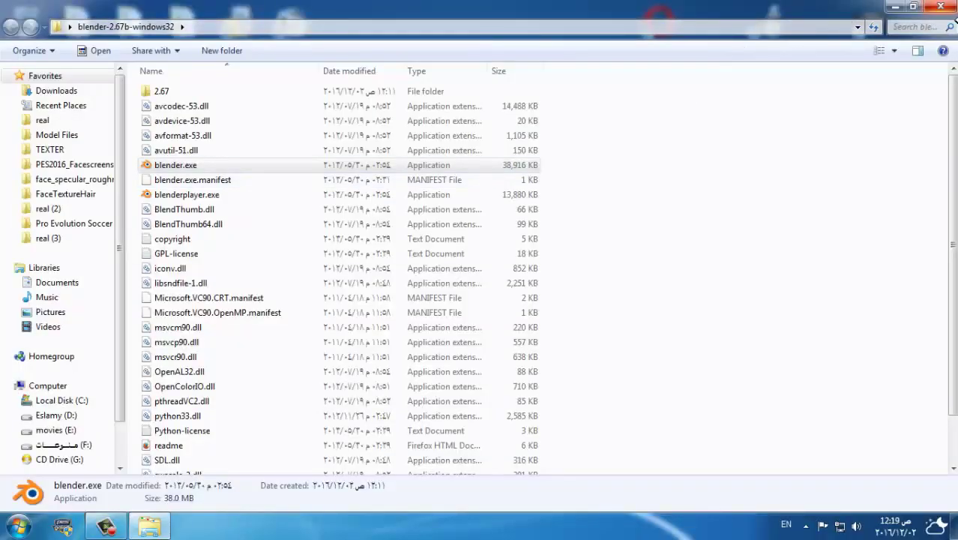
click(941, 6)
Step: Copy the desktop Blender Foundation folder and open AppData Roaming through a %appdata% search
right_click(667, 253)
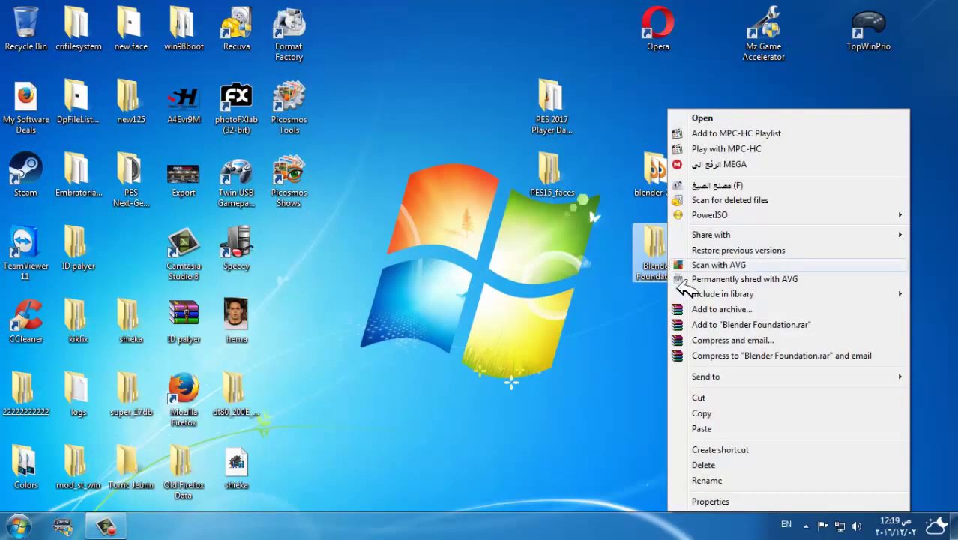
click(703, 414)
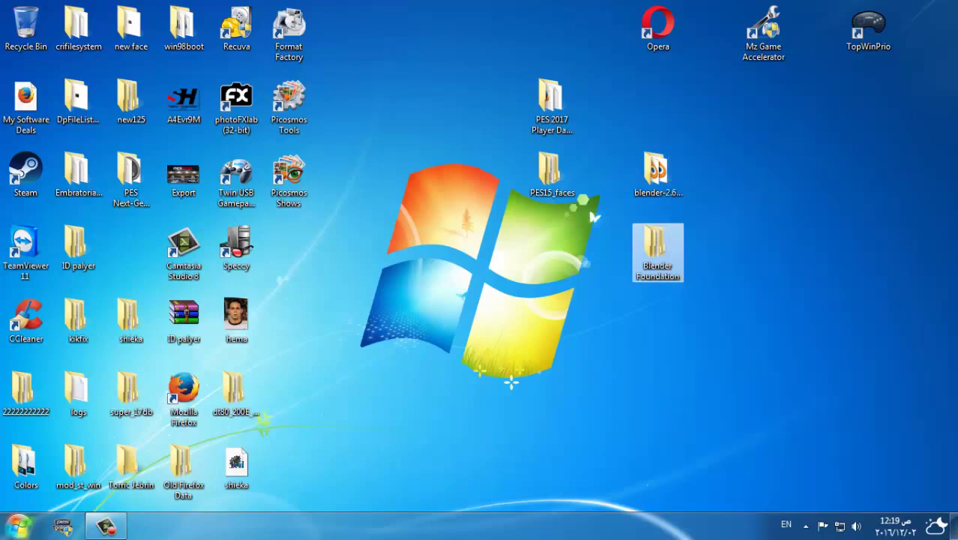
click(18, 525)
text(%)
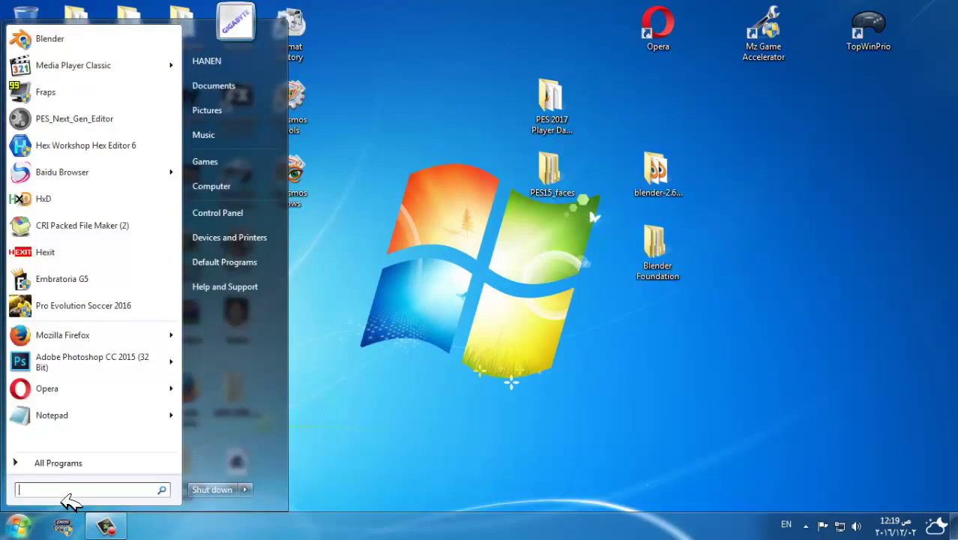
text(%a)
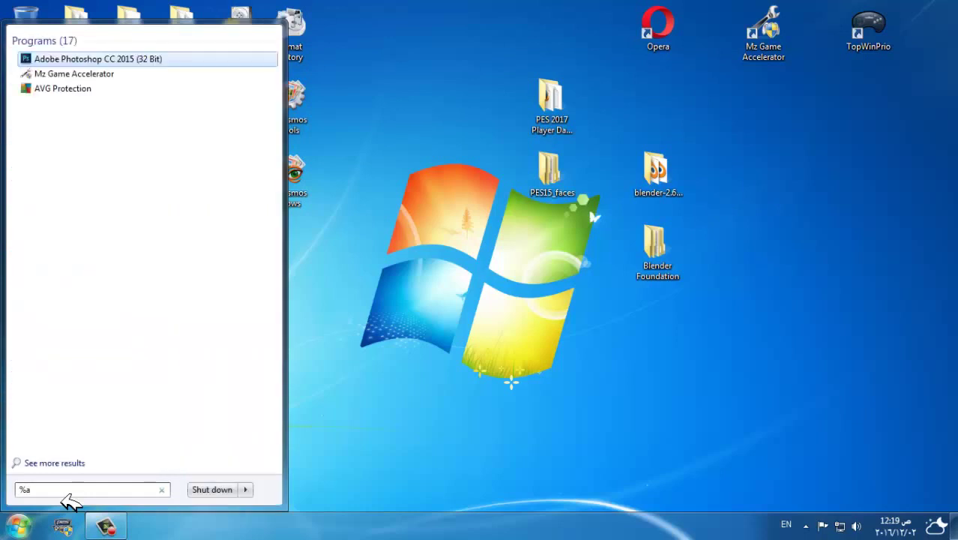
text(ppd)
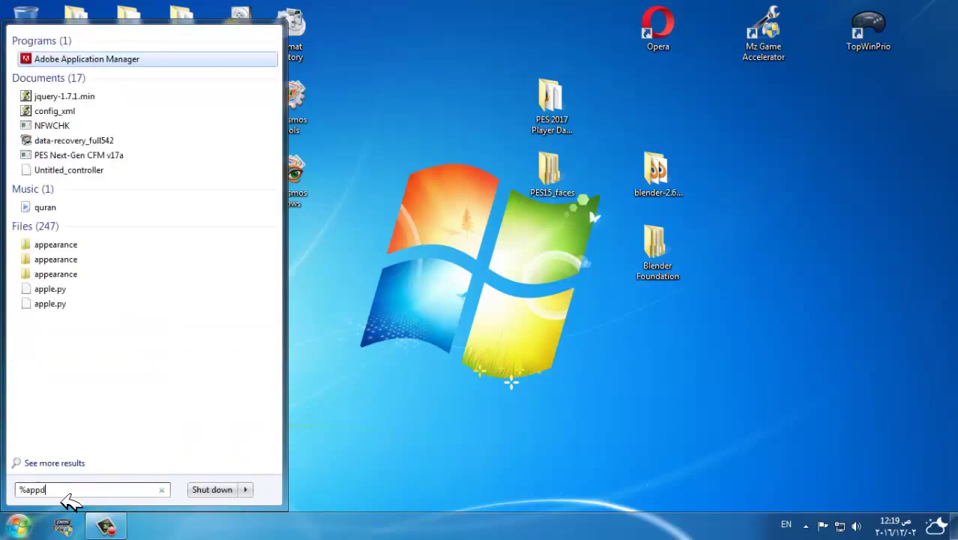
text(ata)
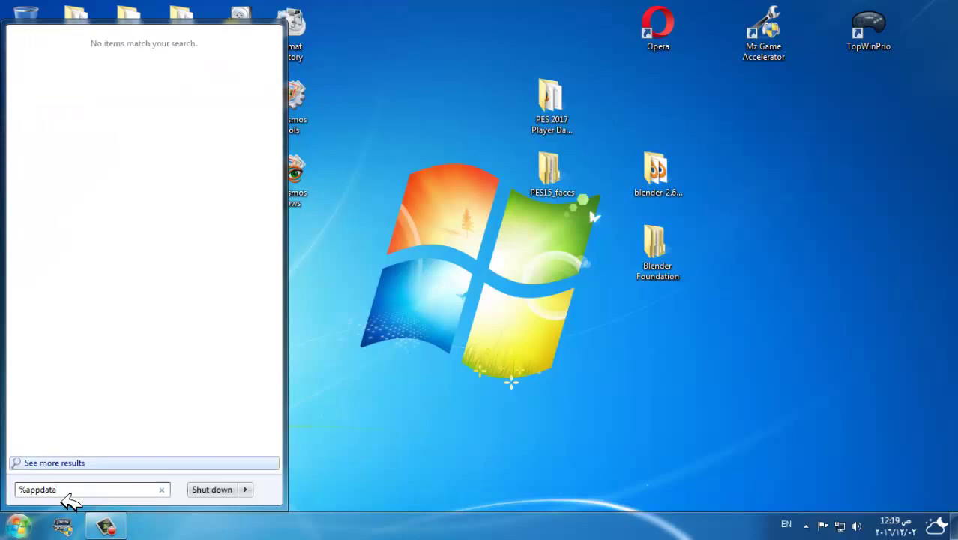
text(%)
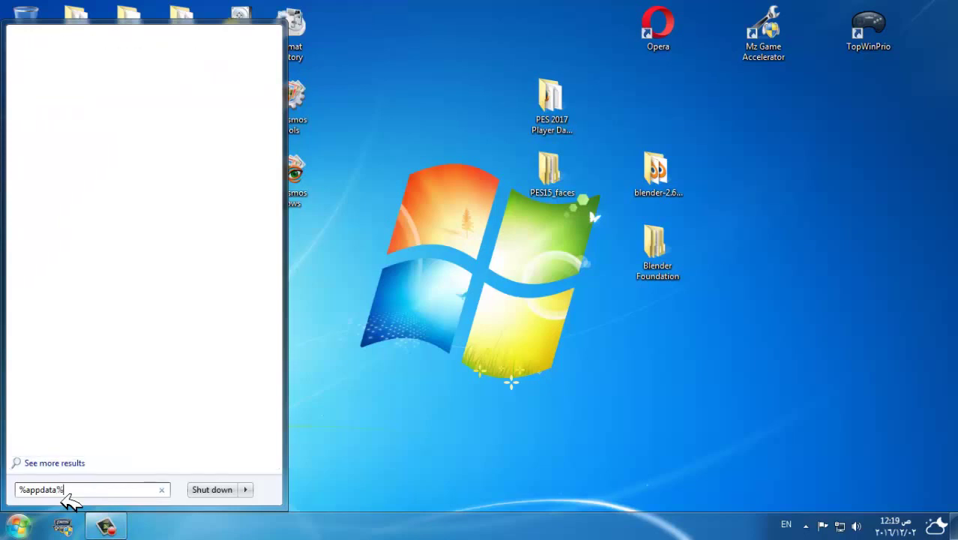
key(Return)
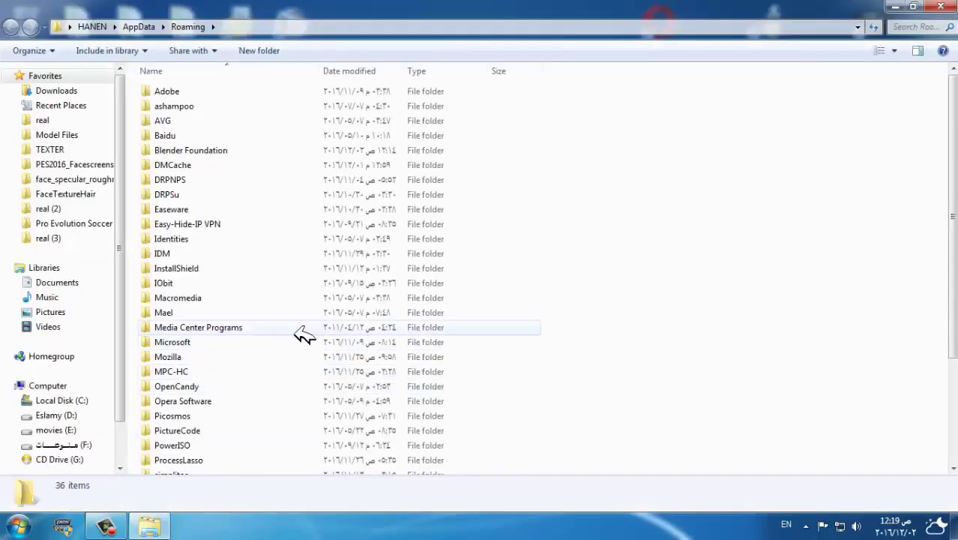
Step: Paste Blender Foundation into Roaming, merging all folders and replacing every conflicting file
right_click(569, 212)
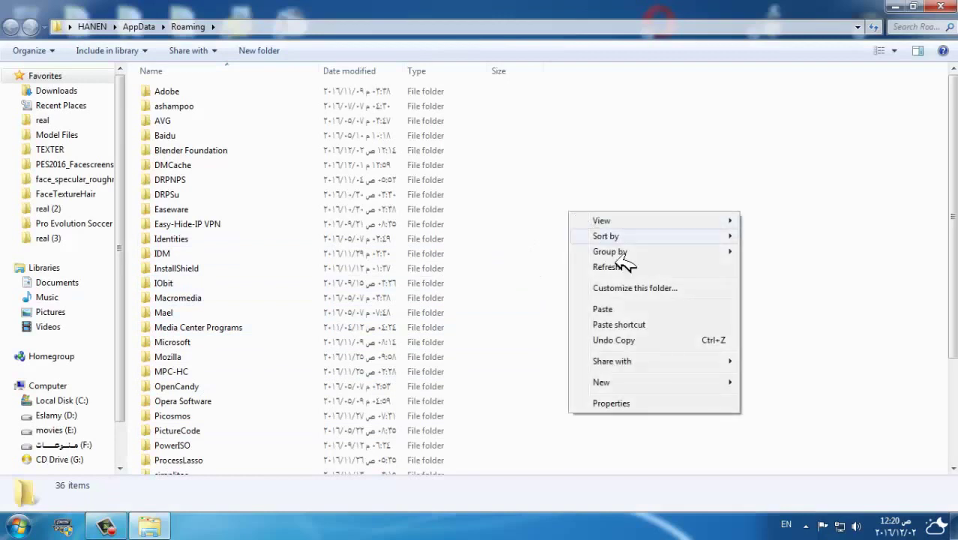
click(609, 310)
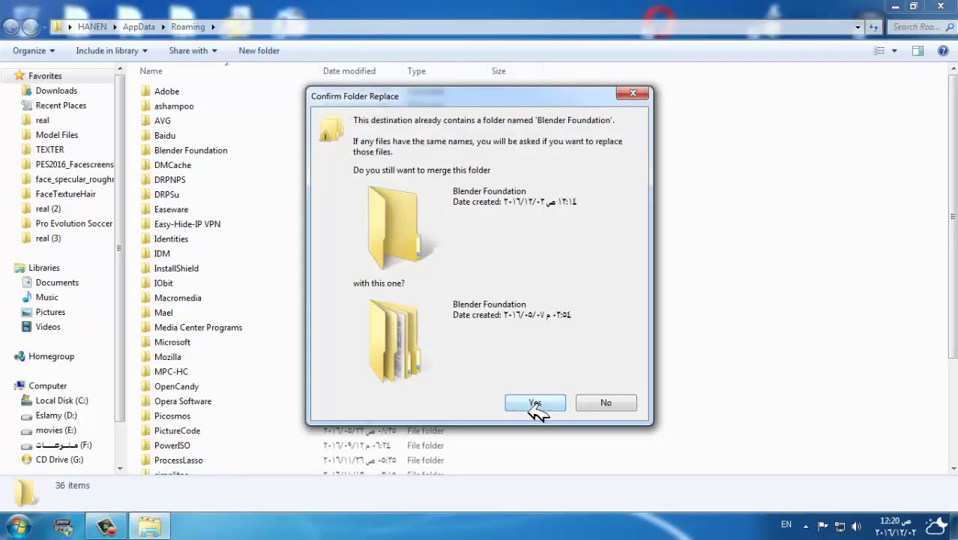
click(530, 405)
click(385, 420)
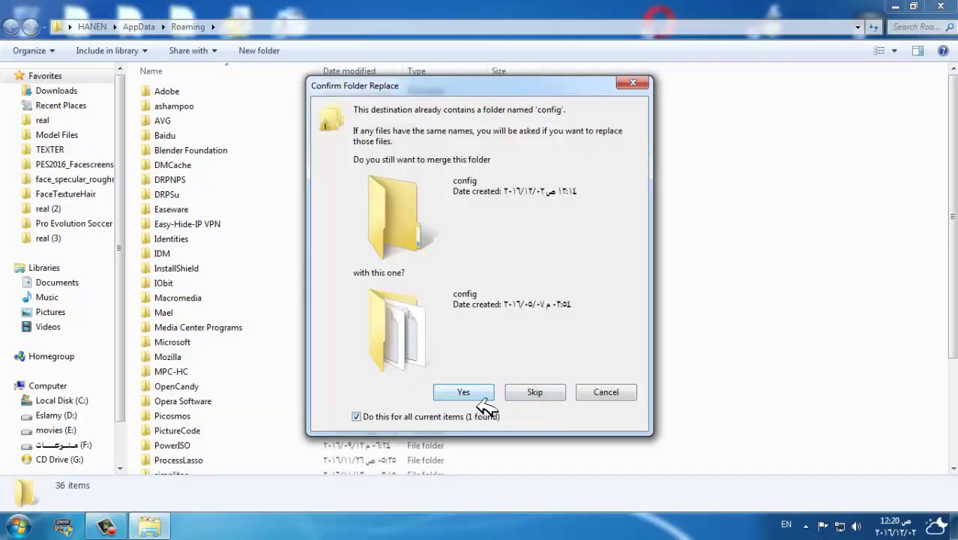
click(484, 395)
click(402, 416)
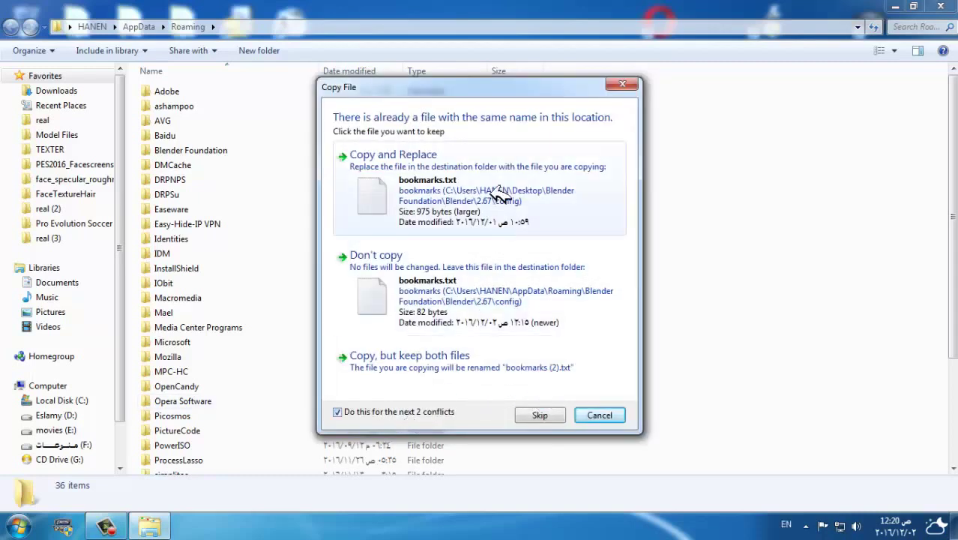
click(497, 194)
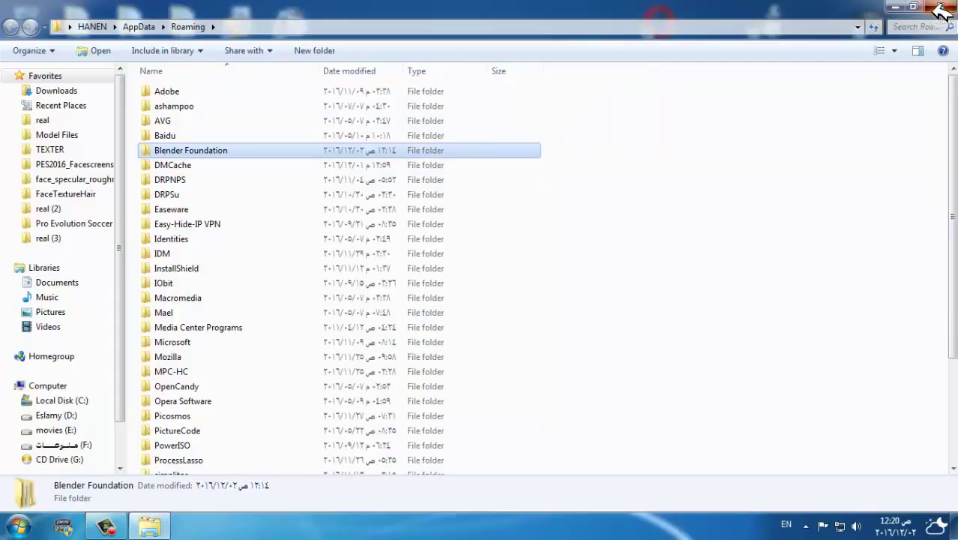
click(941, 7)
Step: Copy the pes_temp folder from PES15_faces\PES15_faces\tool_v18c
double_click(686, 187)
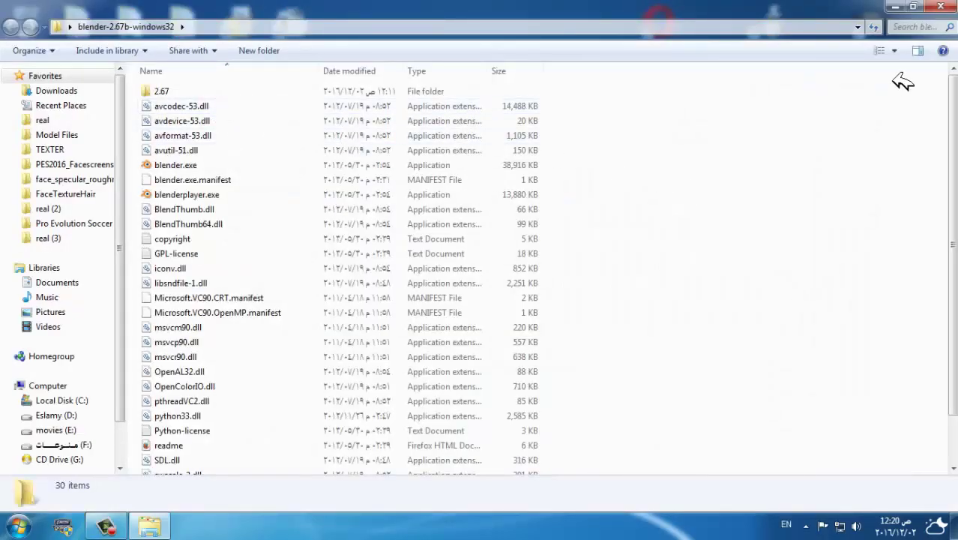
click(943, 11)
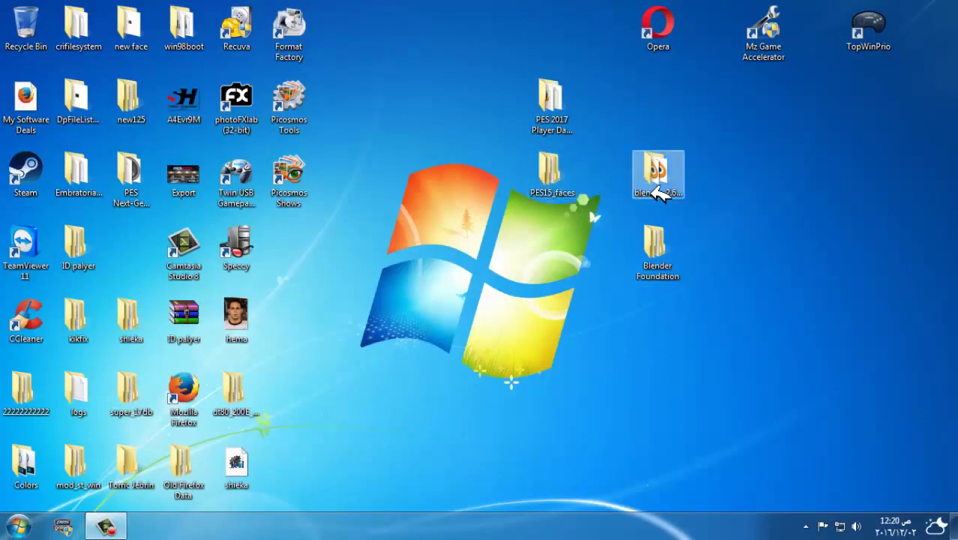
double_click(571, 200)
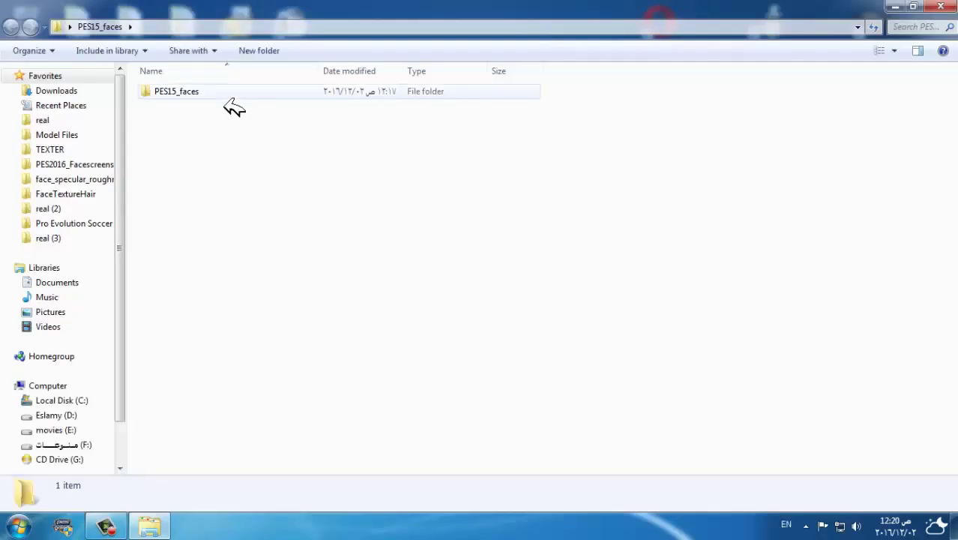
double_click(226, 96)
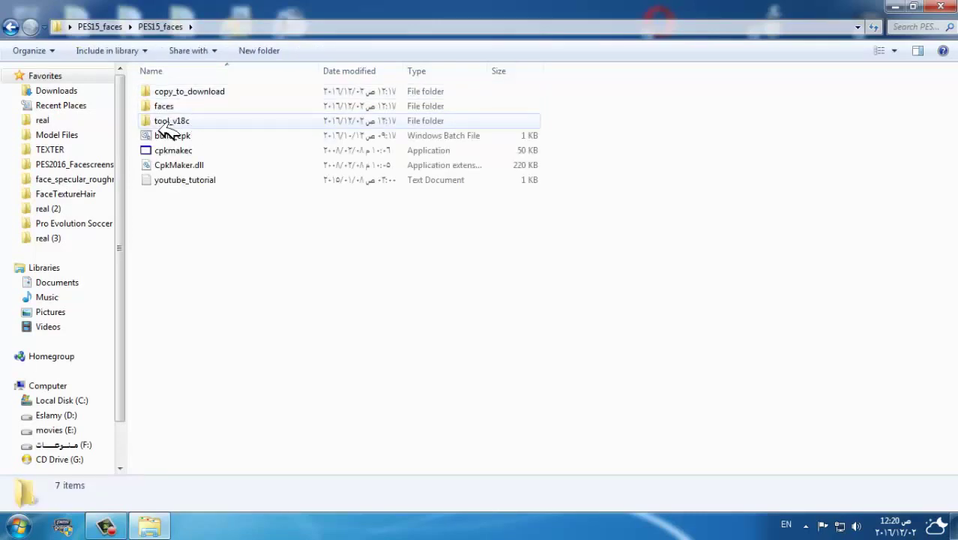
mouse_move(172, 121)
double_click(191, 125)
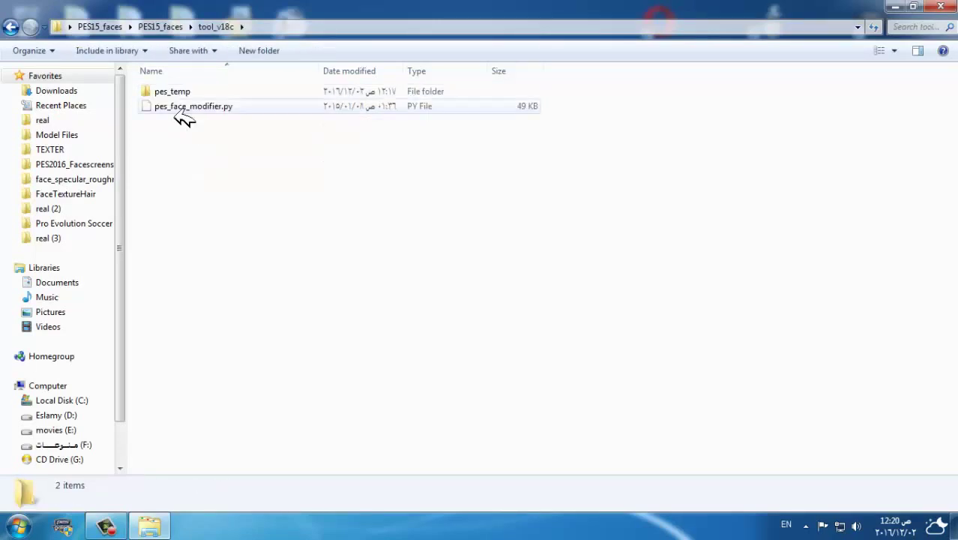
right_click(170, 92)
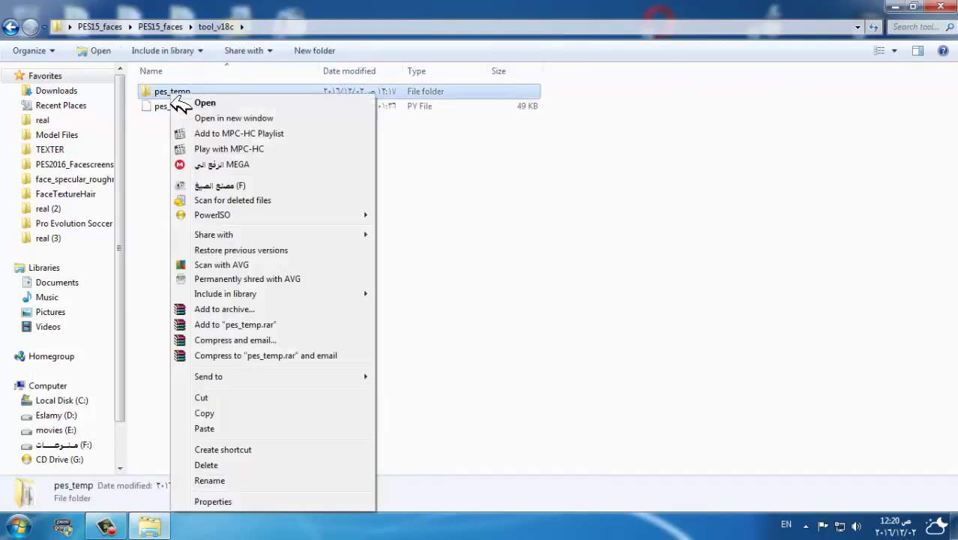
click(210, 414)
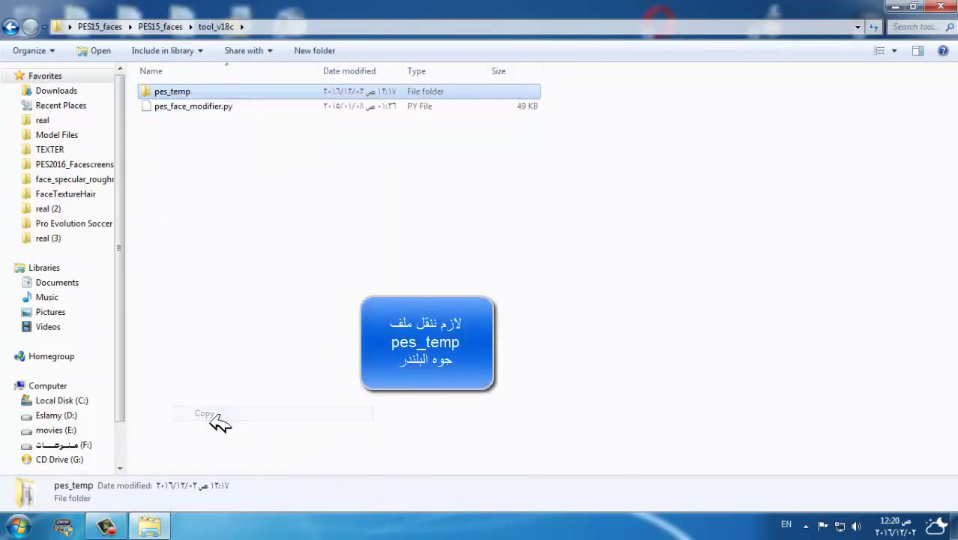
click(946, 9)
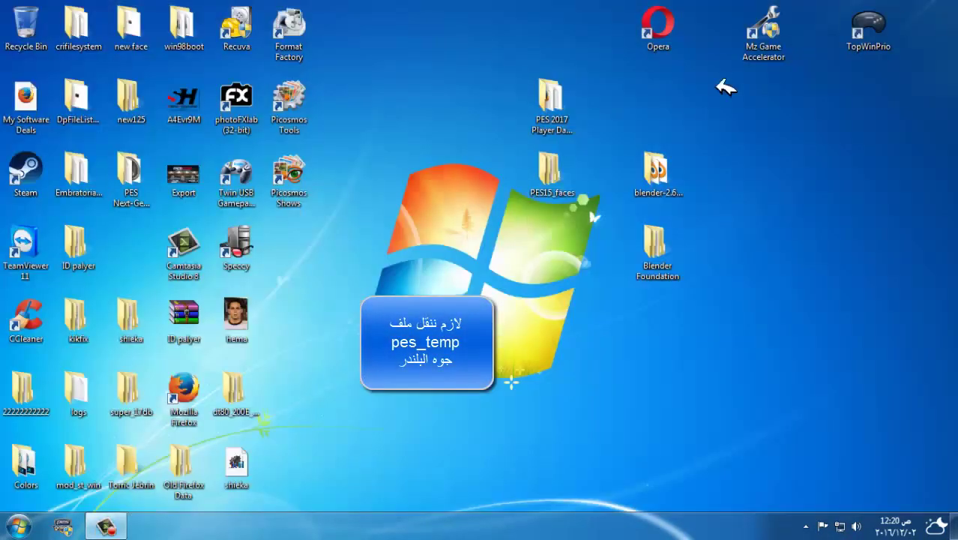
Step: Paste pes_temp into the blender-2.67b-windows32 folder and run blender.exe as administrator
double_click(670, 196)
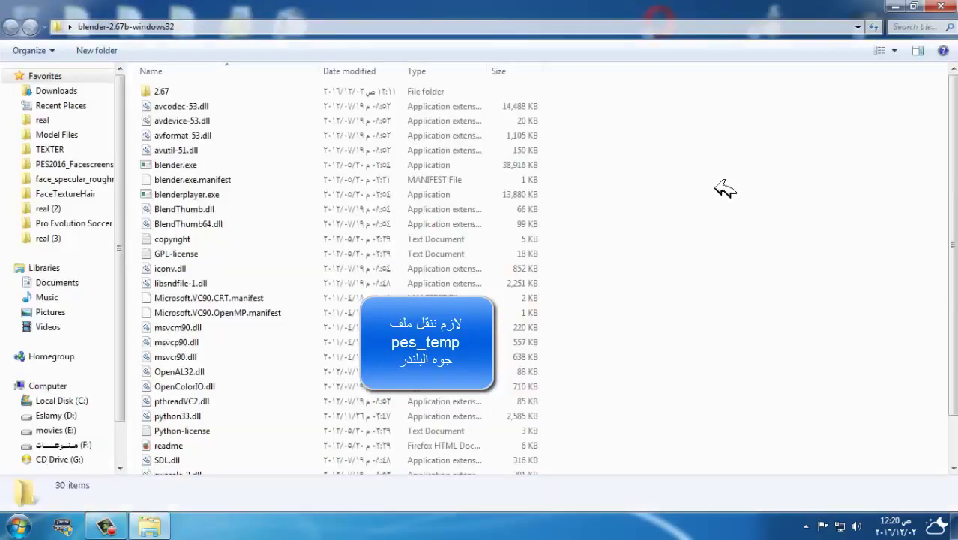
right_click(740, 179)
click(791, 275)
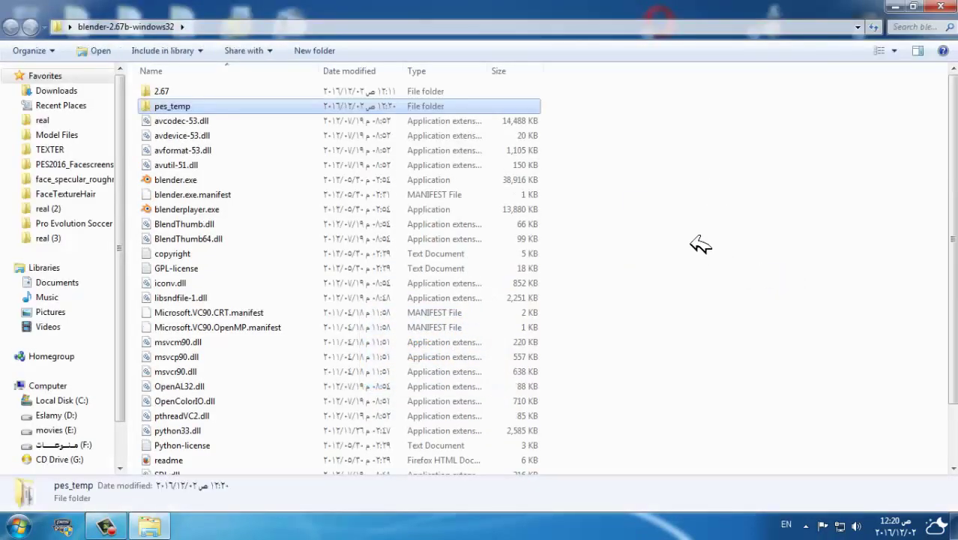
right_click(187, 187)
click(233, 133)
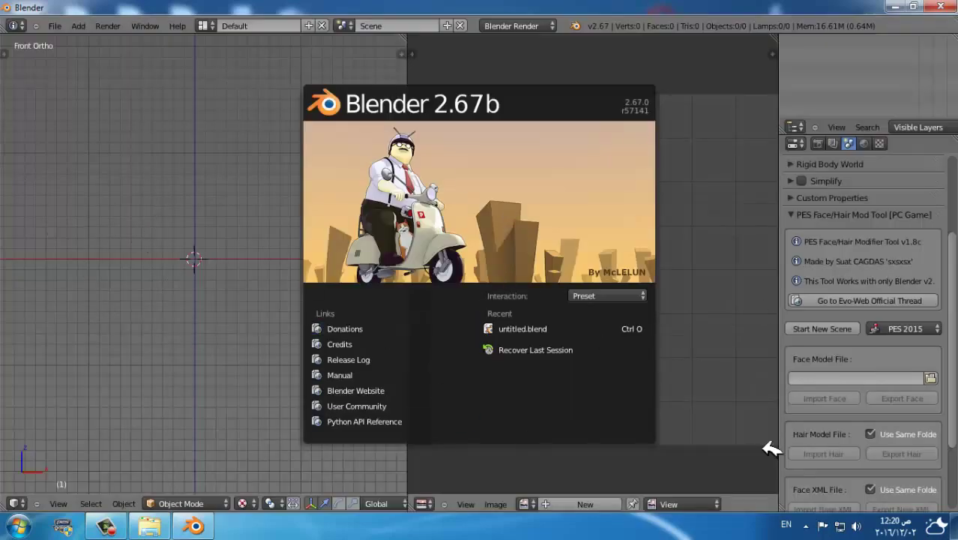
Step: Browse for the Face Model File, going to Desktop\PES15_faces\PES15_faces\faces
click(744, 322)
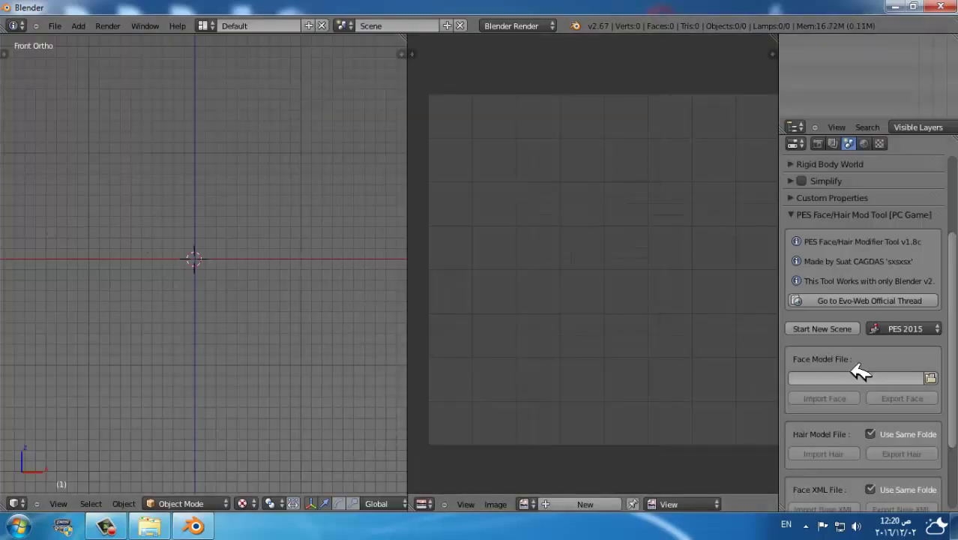
click(929, 379)
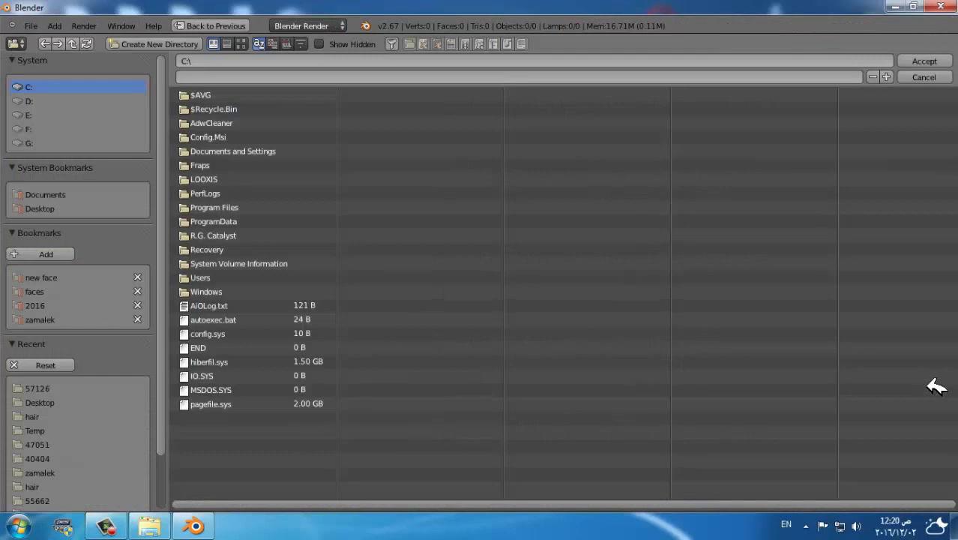
click(48, 213)
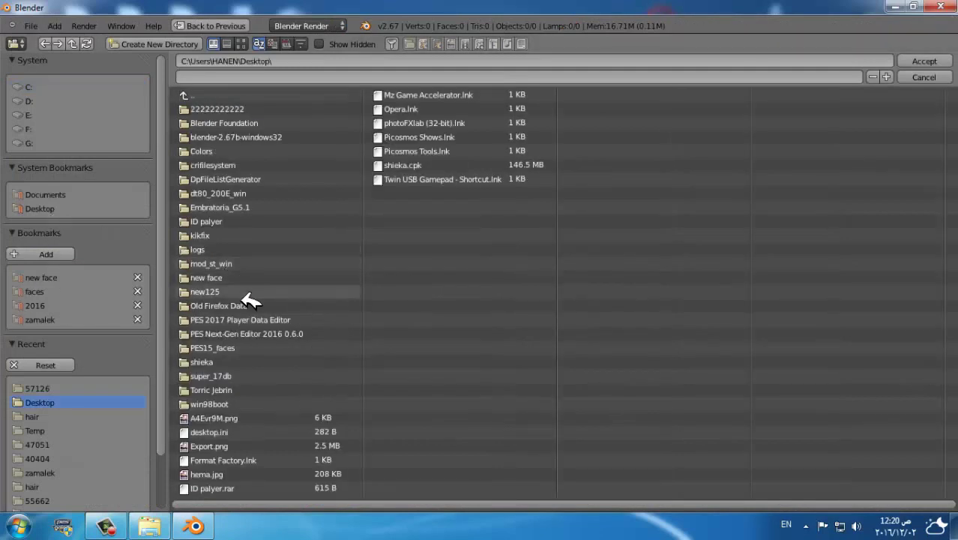
click(225, 348)
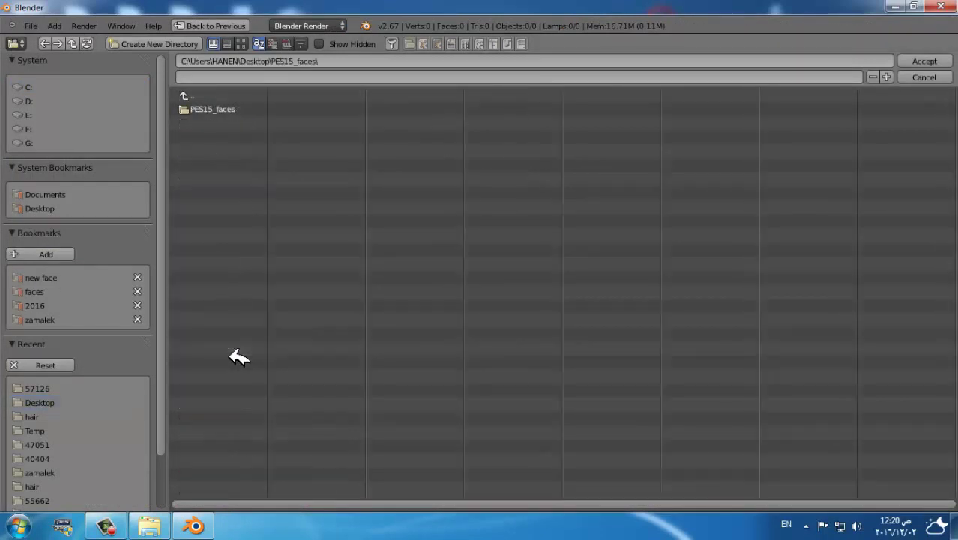
click(210, 111)
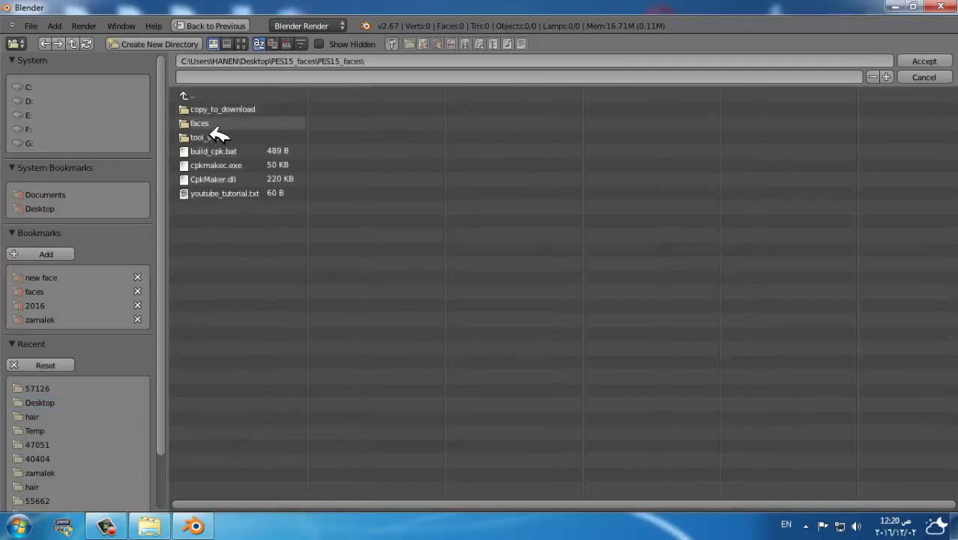
click(201, 124)
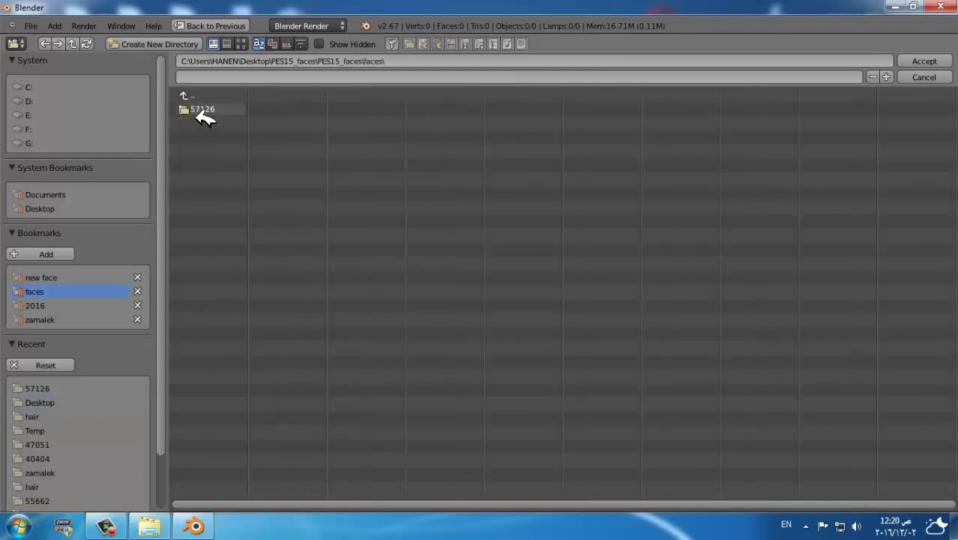
Step: Navigate through 57126\common\character0\model\character\face\real\57126 to the face files
click(205, 113)
click(211, 116)
click(213, 117)
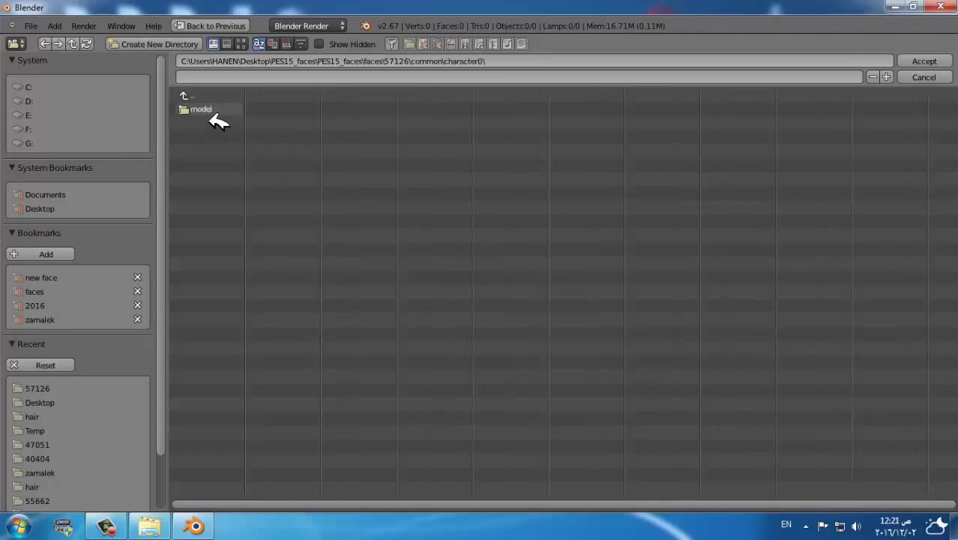
click(212, 117)
click(212, 117)
click(212, 117)
click(212, 117)
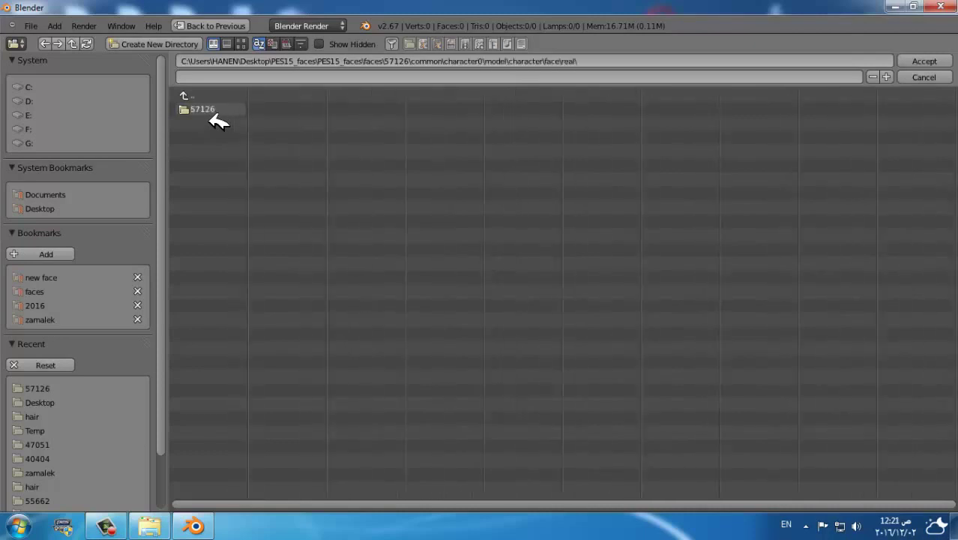
click(212, 116)
Step: Load face_high_win32.model, keep PES 2015 as the game version, and import the face
click(285, 267)
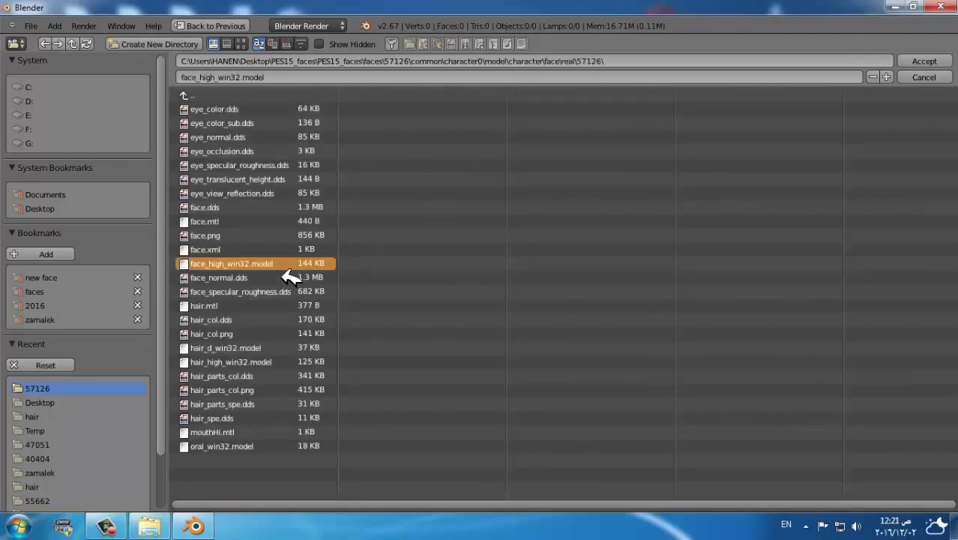
key(Return)
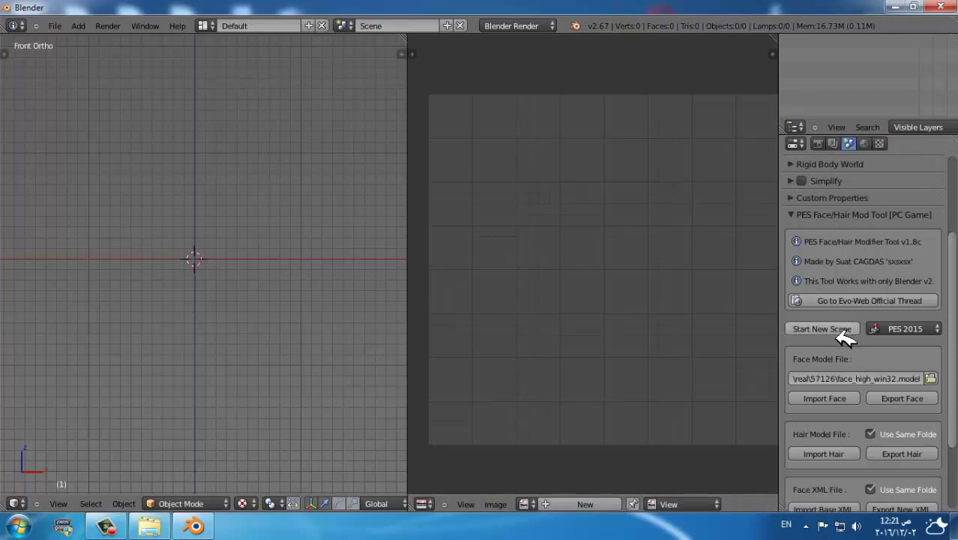
click(895, 331)
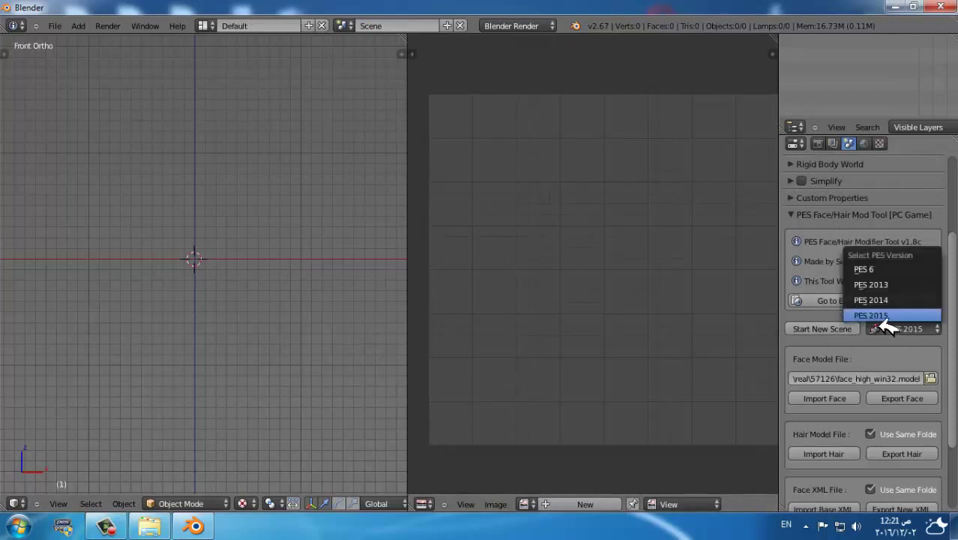
click(855, 401)
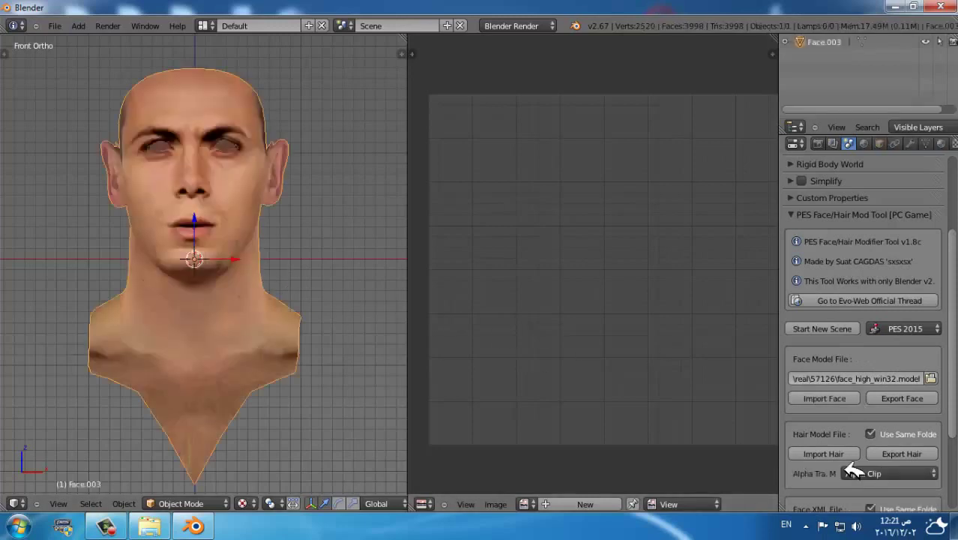
click(847, 455)
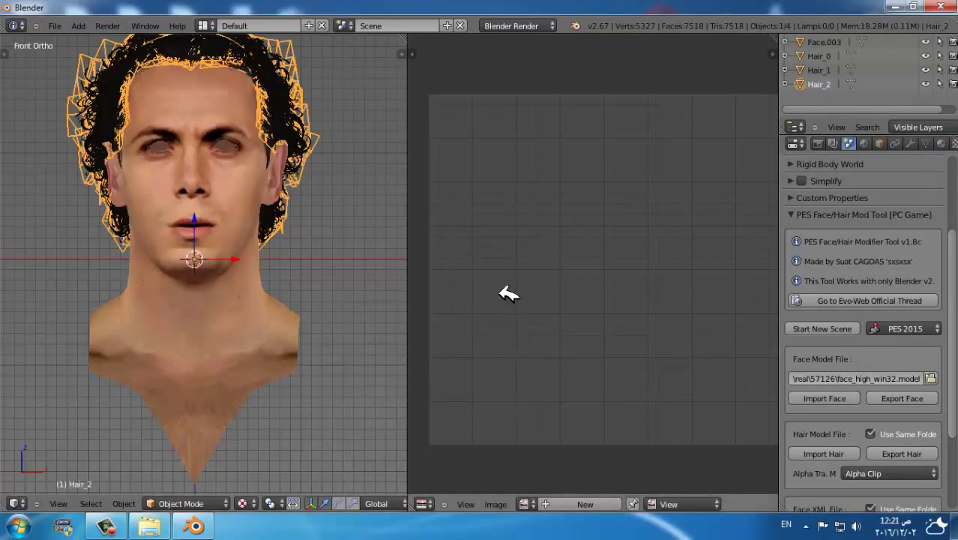
scroll(218, 299, down, 1)
scroll(228, 329, down, 1)
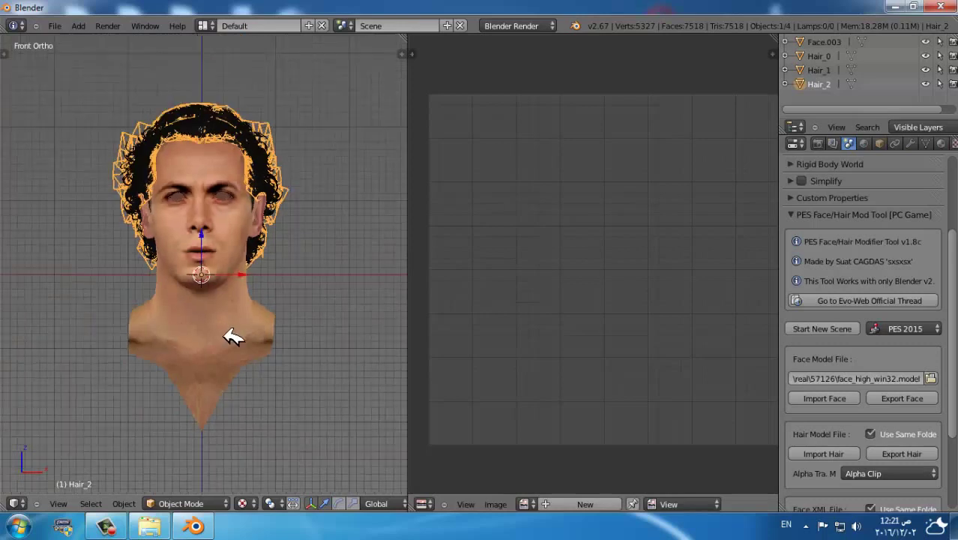
scroll(232, 330, down, 1)
scroll(491, 272, up, 2)
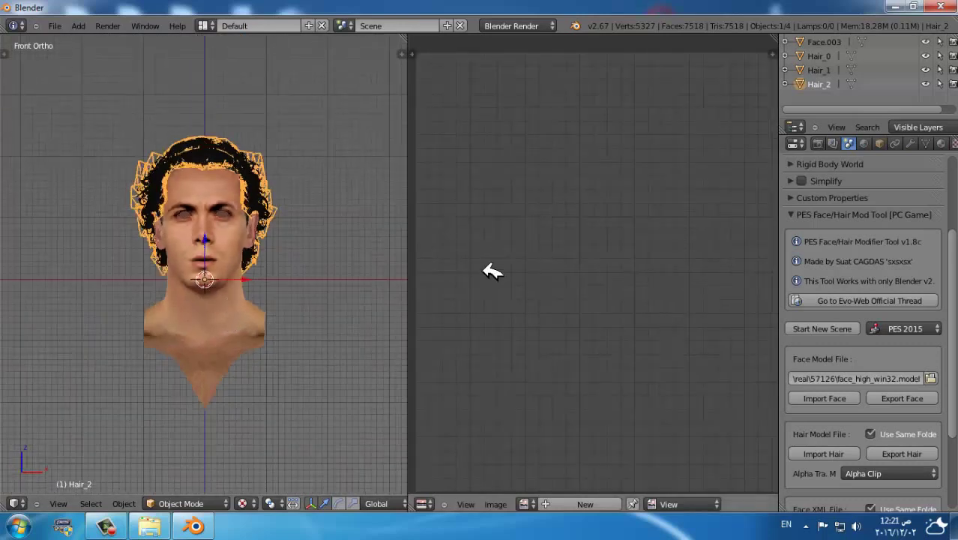
Step: Copy the face_test CPK file from PES15_faces\PES15_faces\copy_to_download
click(899, 7)
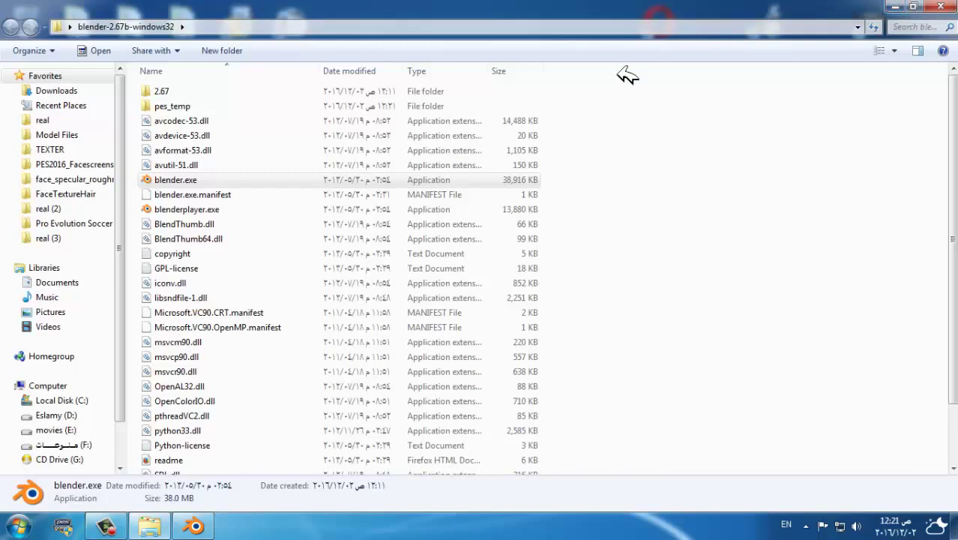
click(903, 7)
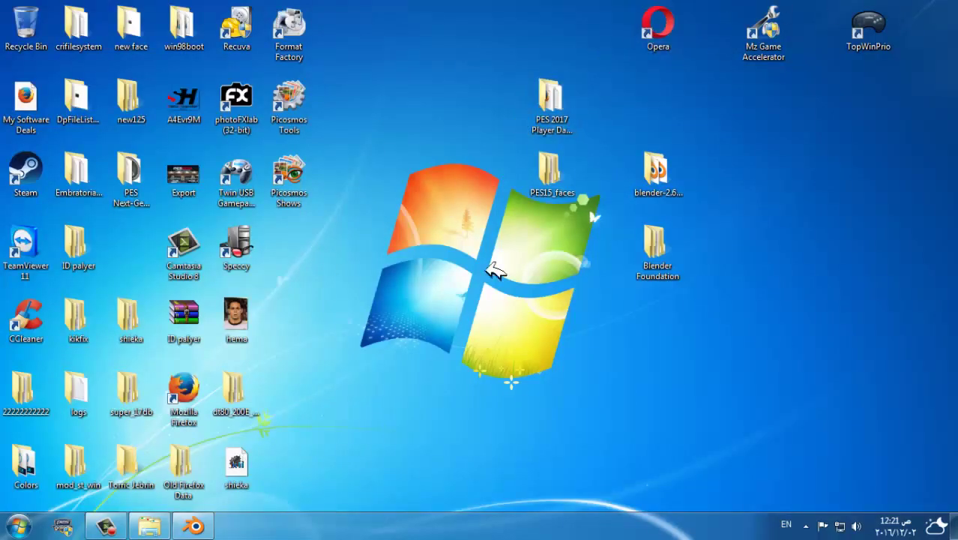
double_click(571, 188)
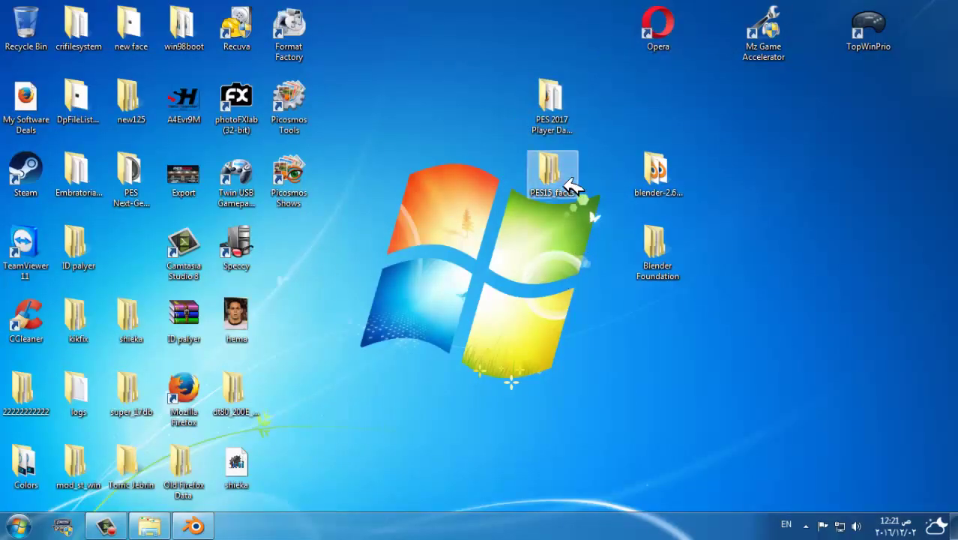
double_click(206, 94)
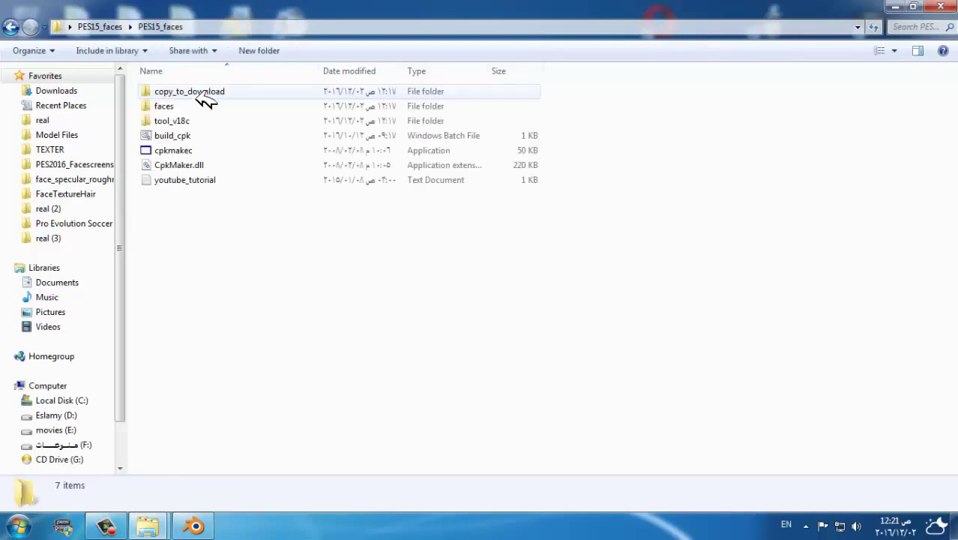
mouse_move(190, 92)
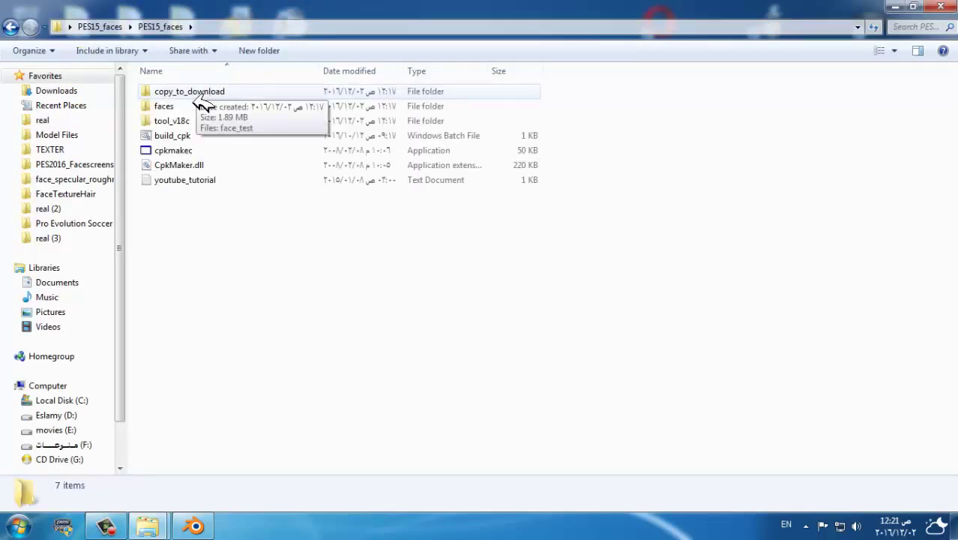
double_click(193, 96)
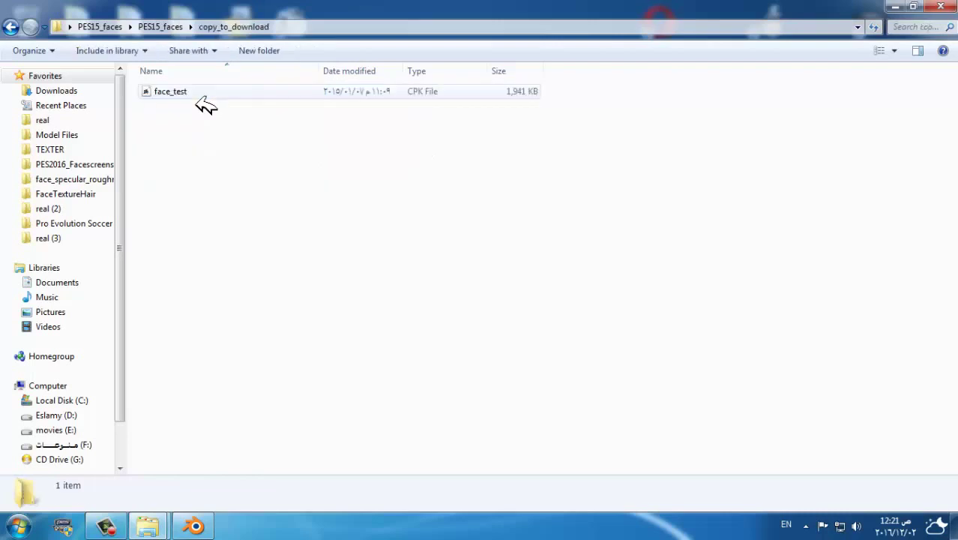
right_click(167, 99)
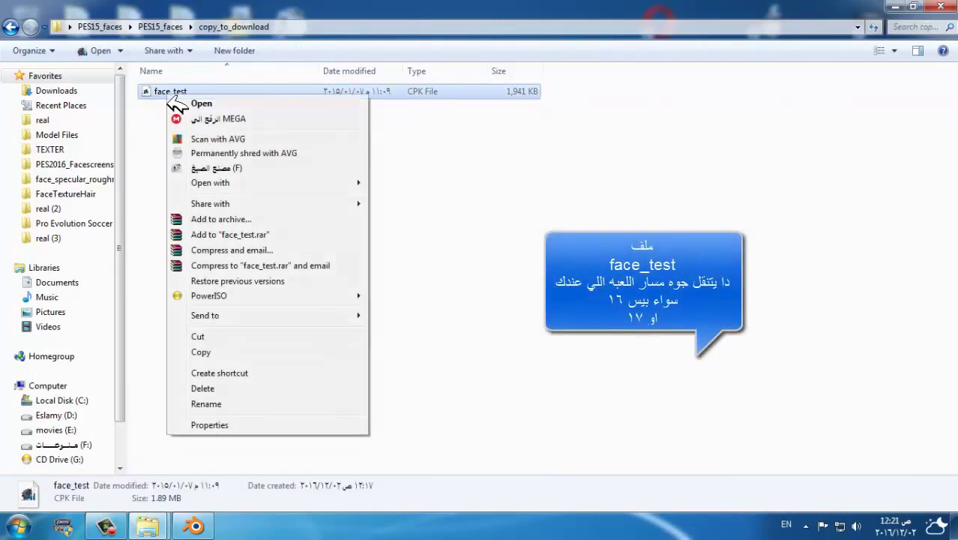
click(202, 352)
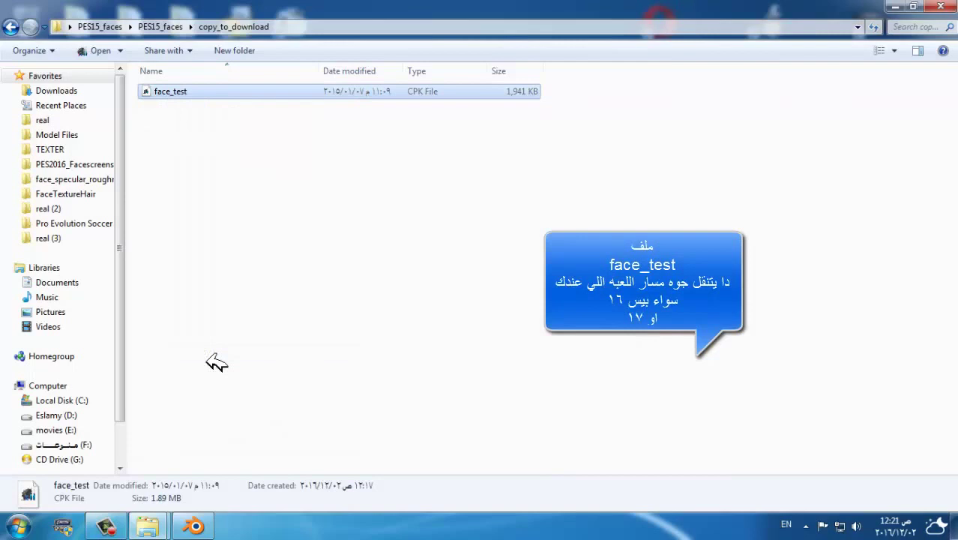
click(18, 527)
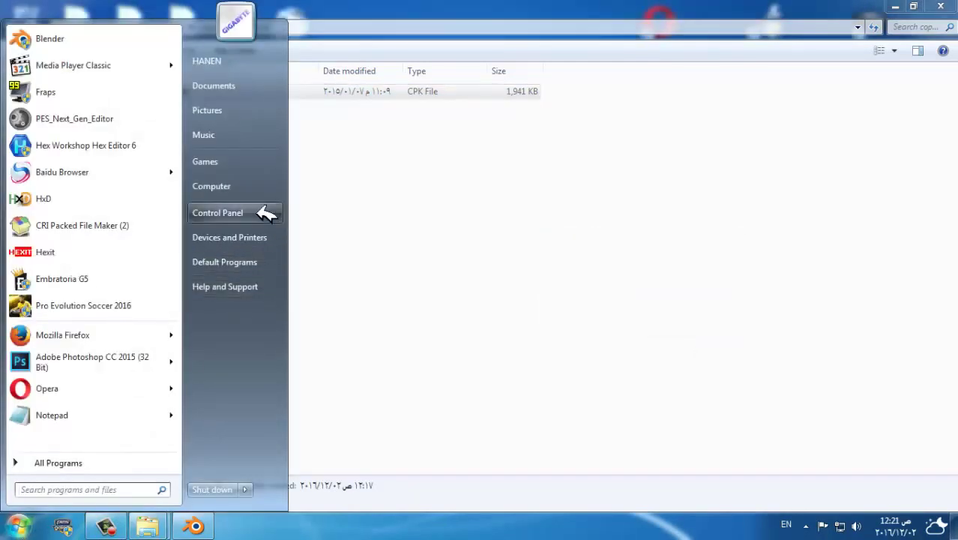
Step: Paste face_test into D:\Steam\steamapps\common\Pro Evolution Soccer 2017\download, replacing the old file
click(258, 186)
double_click(424, 117)
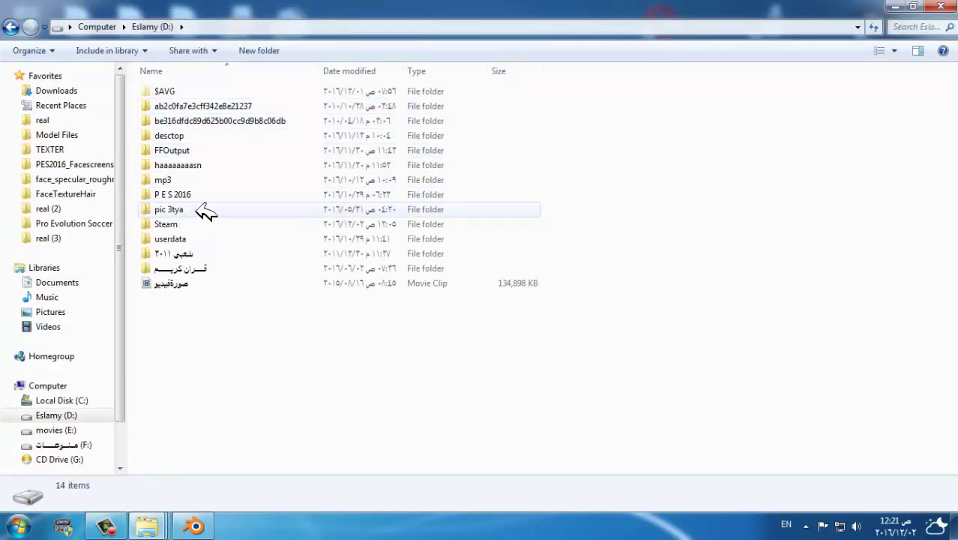
double_click(196, 225)
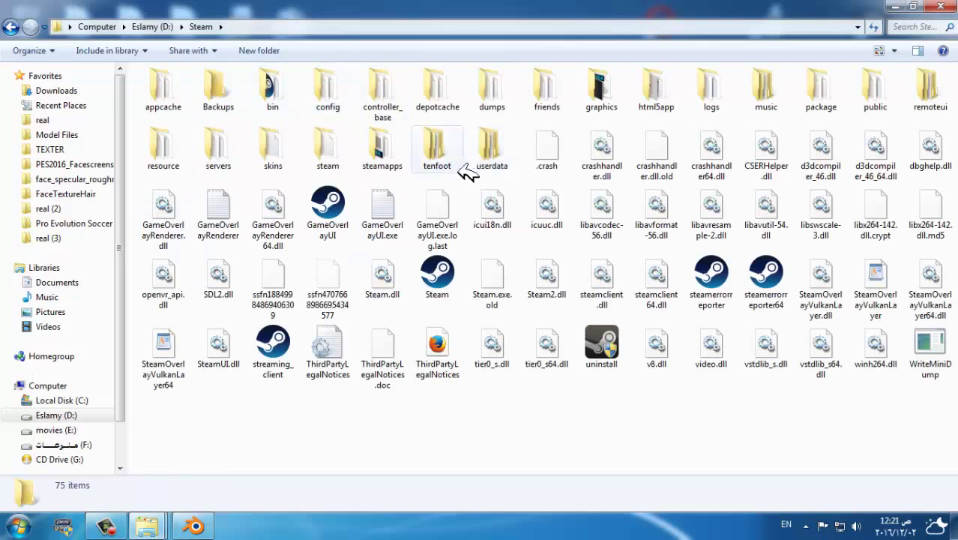
click(384, 167)
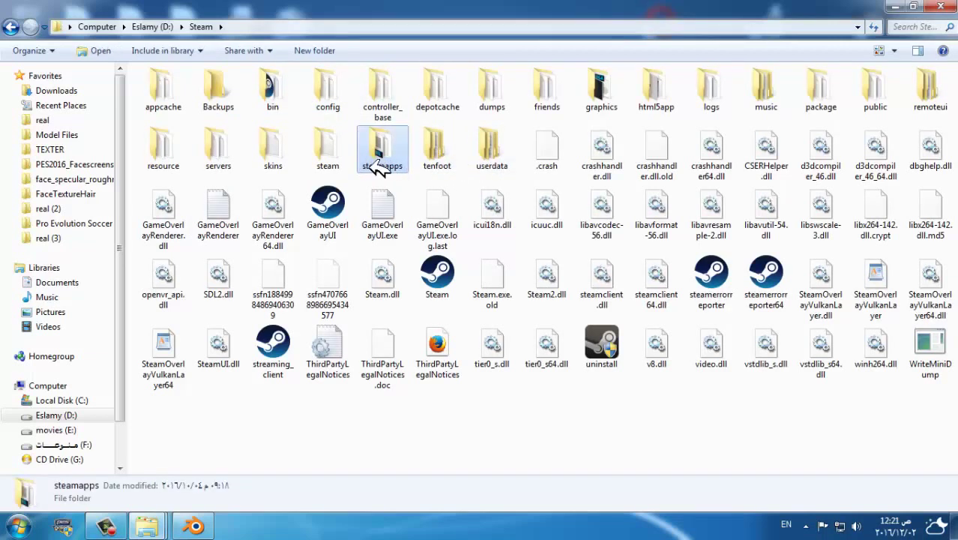
double_click(380, 167)
double_click(182, 95)
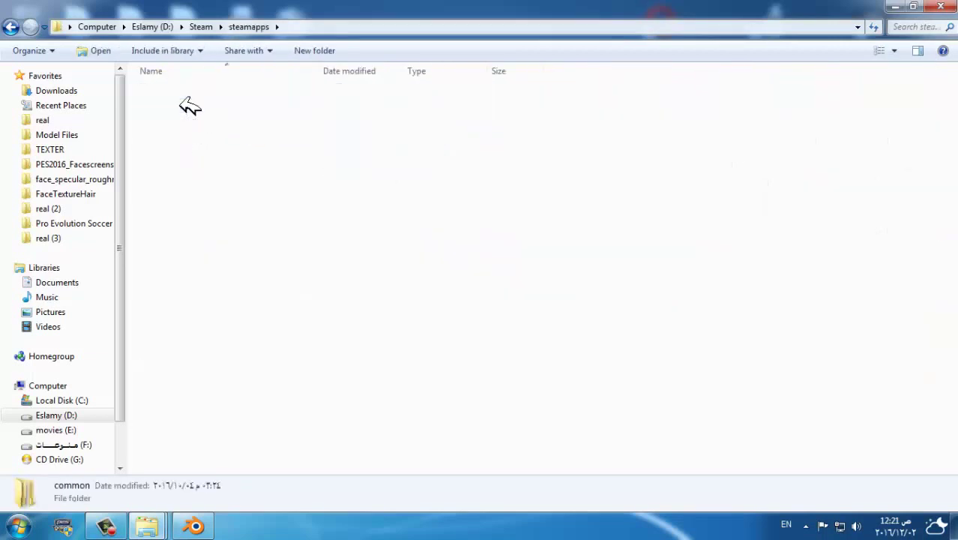
double_click(197, 94)
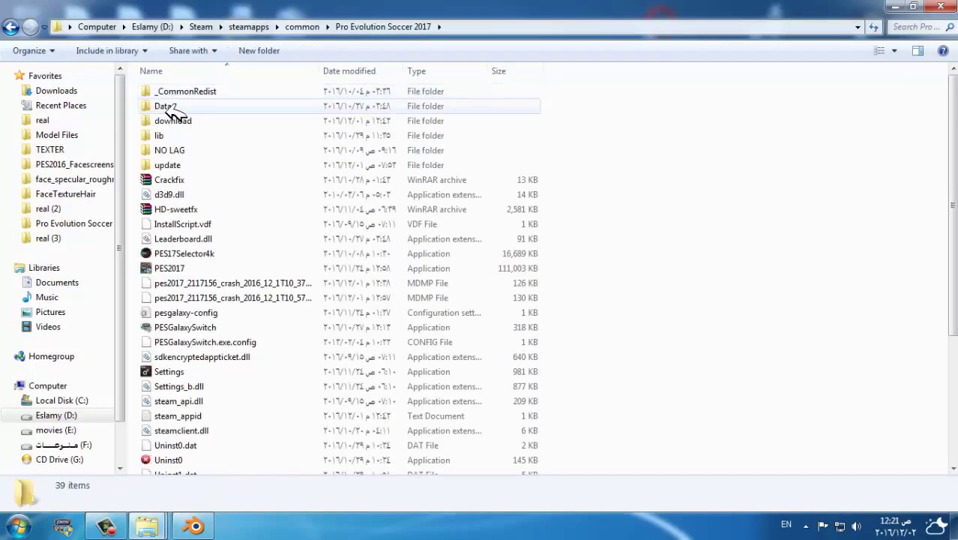
double_click(178, 121)
right_click(620, 141)
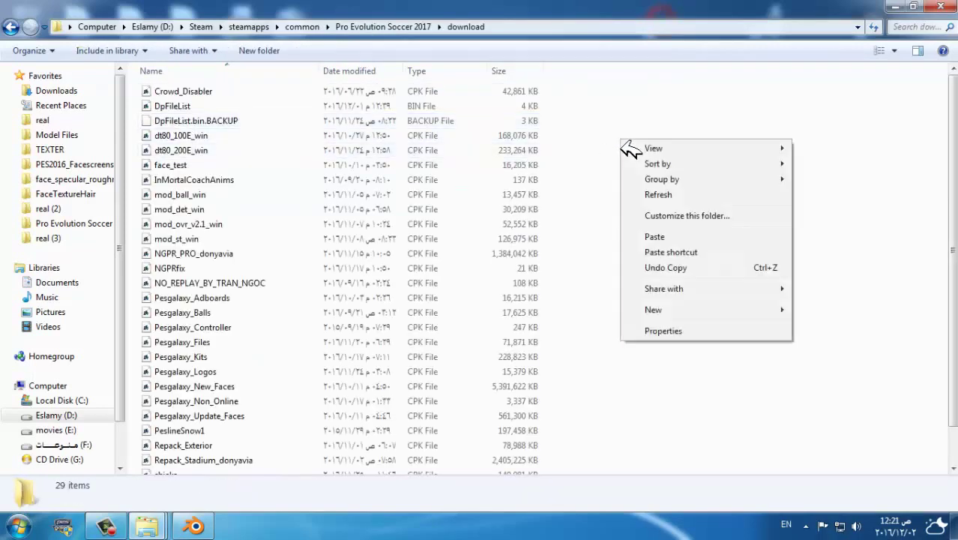
click(654, 239)
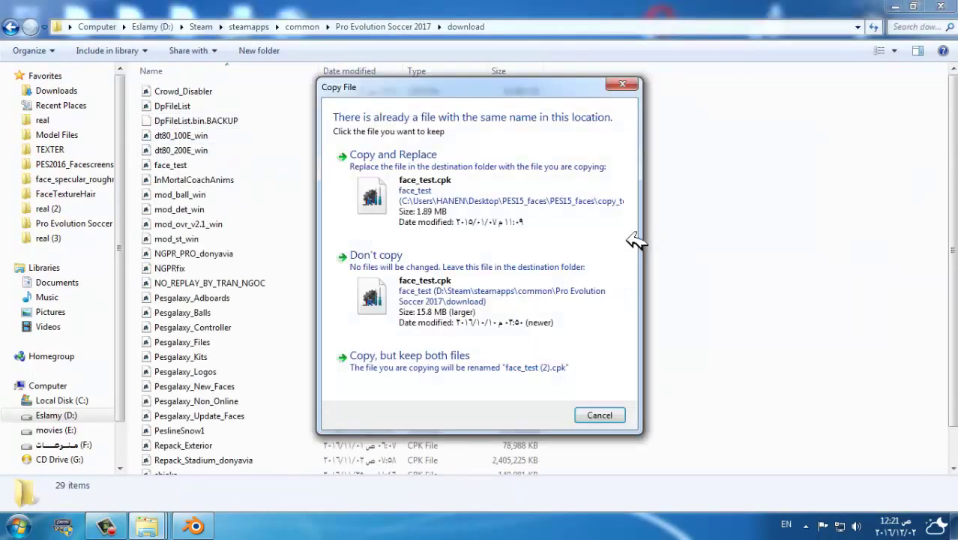
click(454, 211)
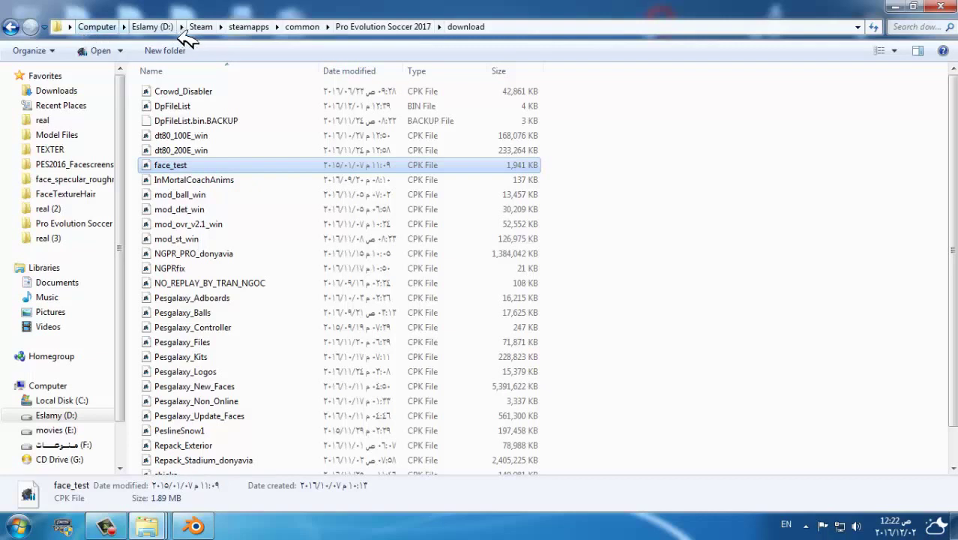
Step: Copy the PES 2017 download folder path from the address bar and close both Explorer windows
click(514, 28)
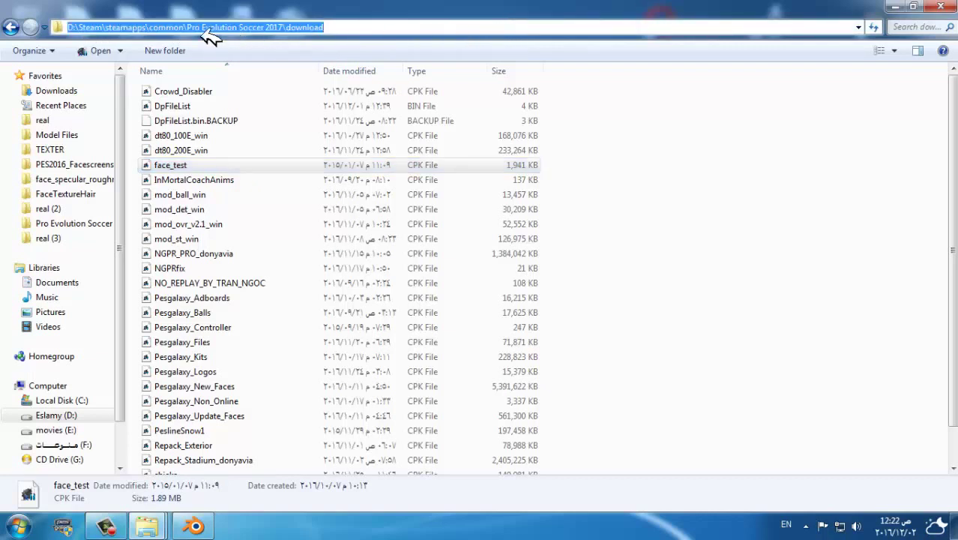
right_click(142, 31)
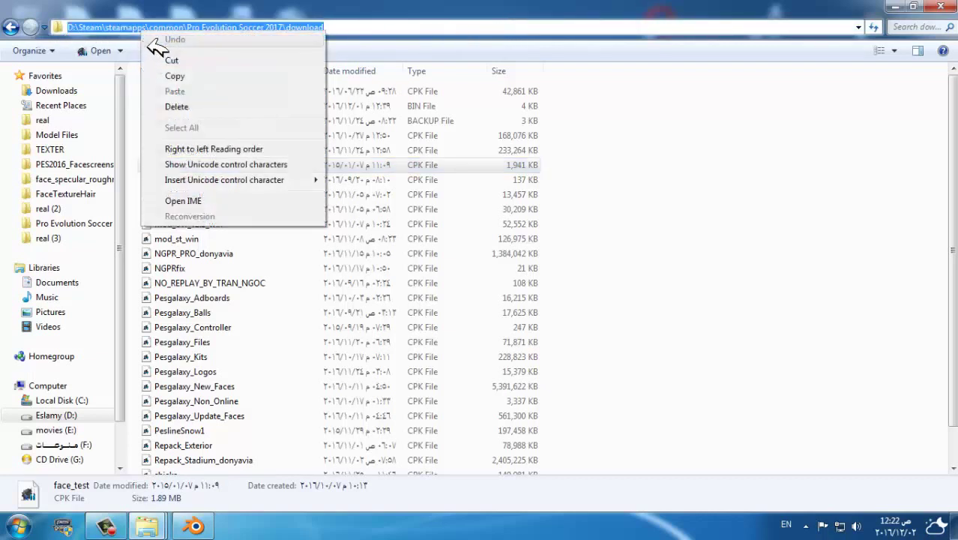
click(180, 77)
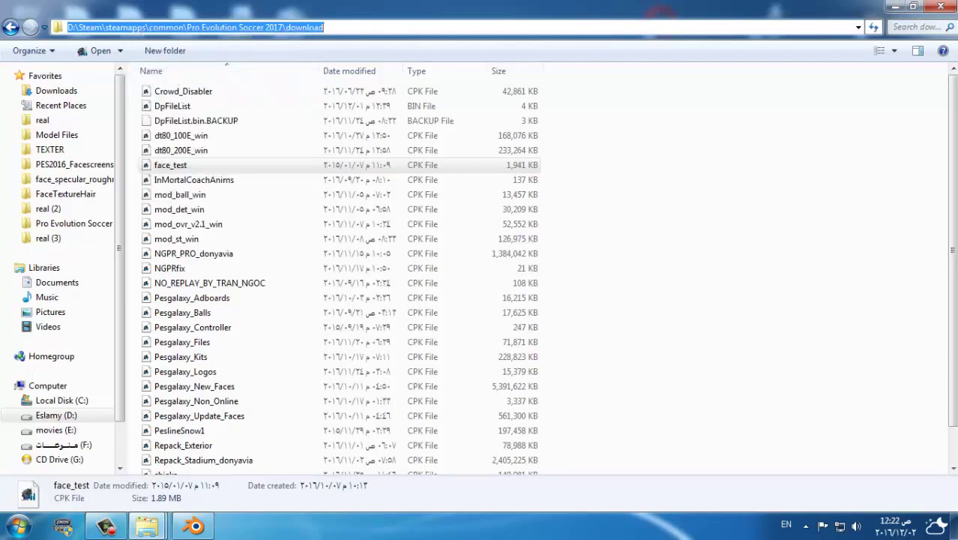
click(948, 8)
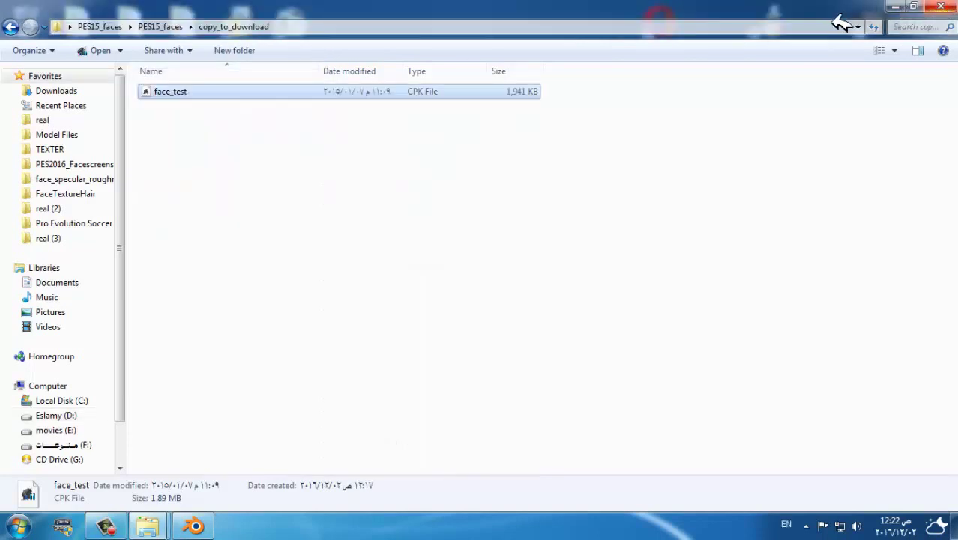
click(941, 6)
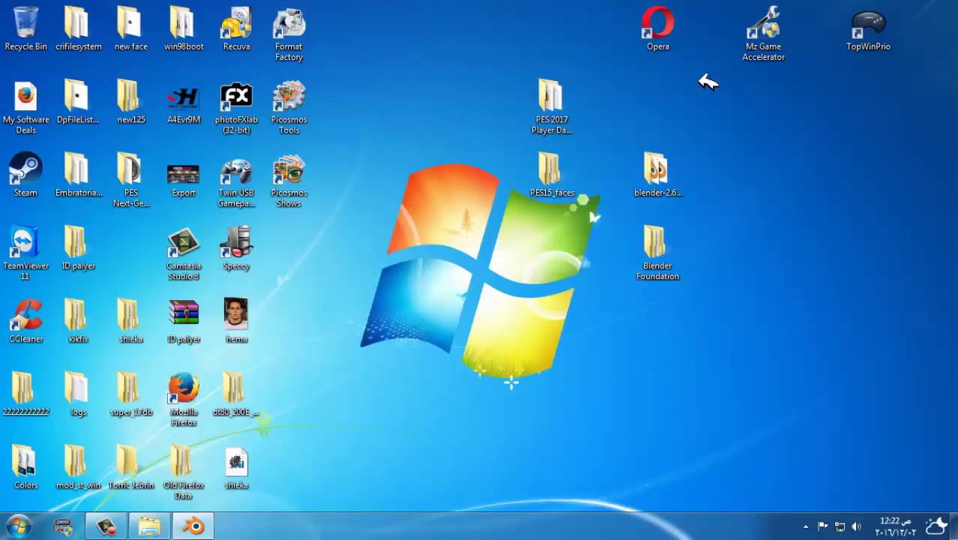
Step: Open PES15_faces\PES15_faces and bring up the options for the build_cpk batch file
double_click(547, 171)
double_click(171, 93)
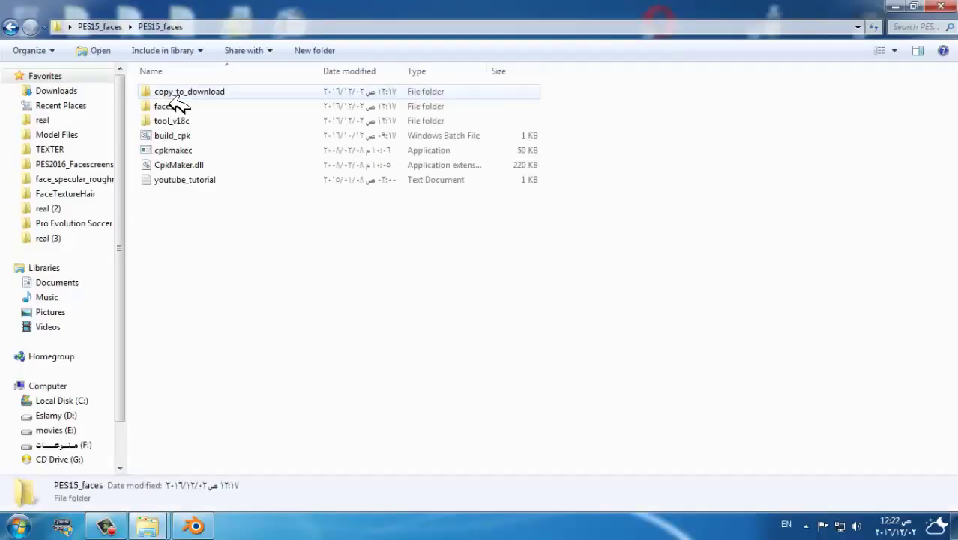
click(179, 137)
right_click(180, 139)
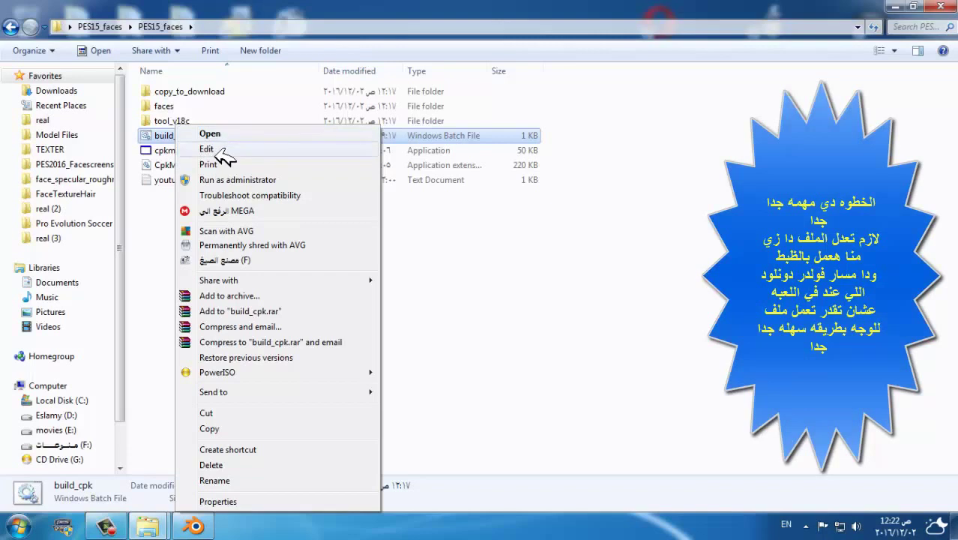
Step: Replace build_cpk's old PES 2016 copy path with the PES 2017 download path, save, and close Notepad
click(216, 149)
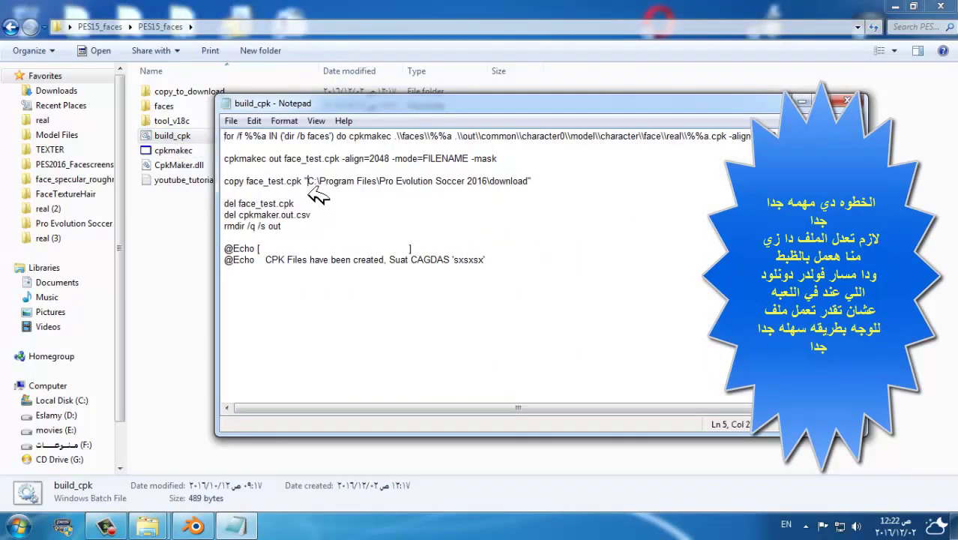
drag(308, 182, 527, 189)
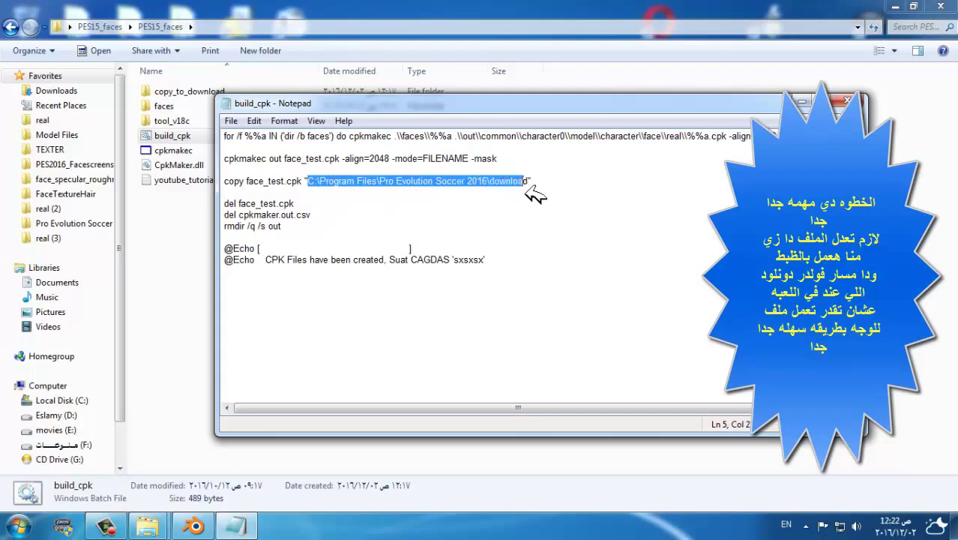
right_click(496, 186)
click(532, 243)
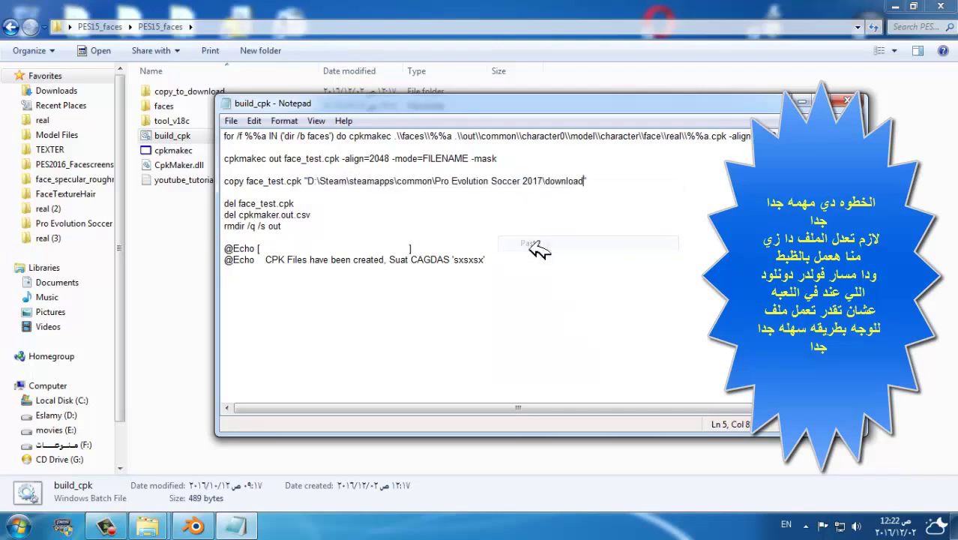
click(231, 121)
click(264, 171)
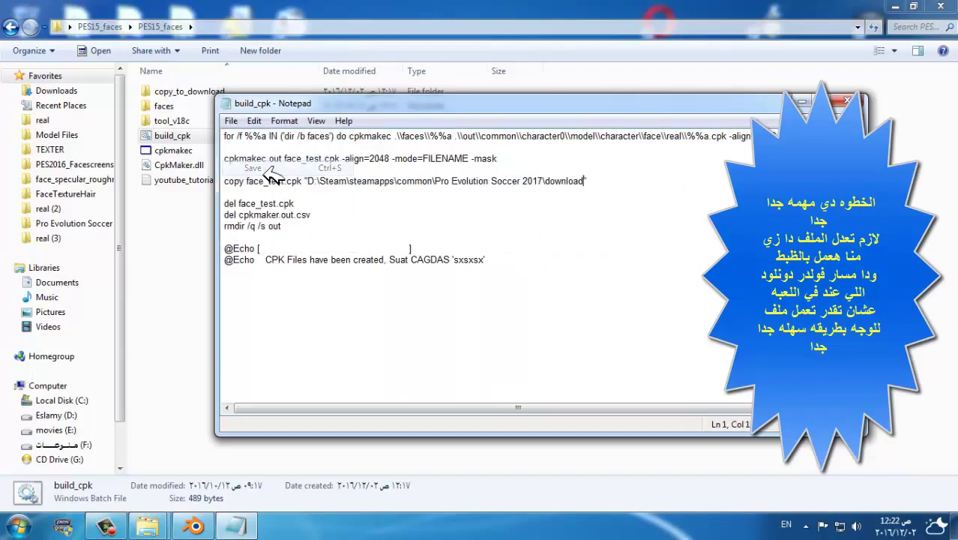
click(864, 104)
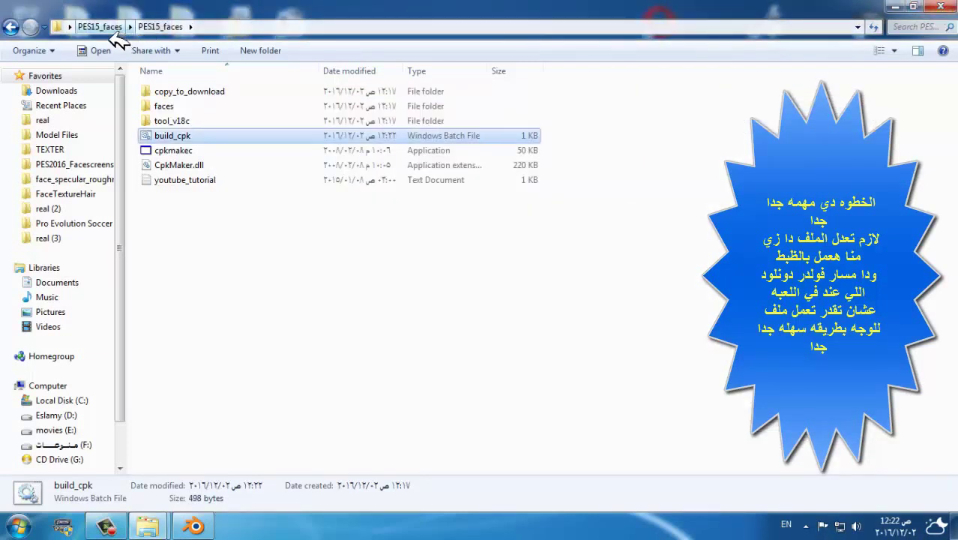
Step: Open the faces folder, select folder 57126, then minimize Explorer
double_click(165, 106)
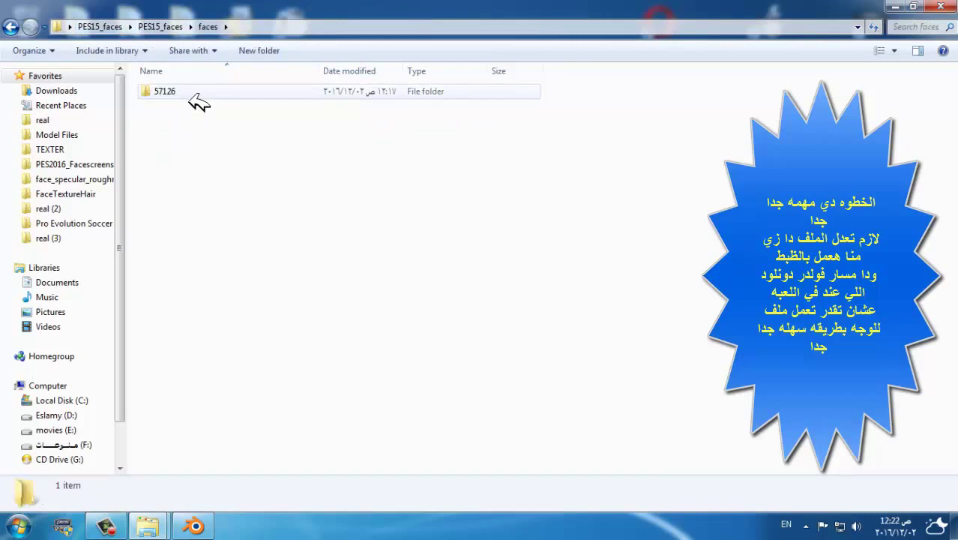
click(190, 98)
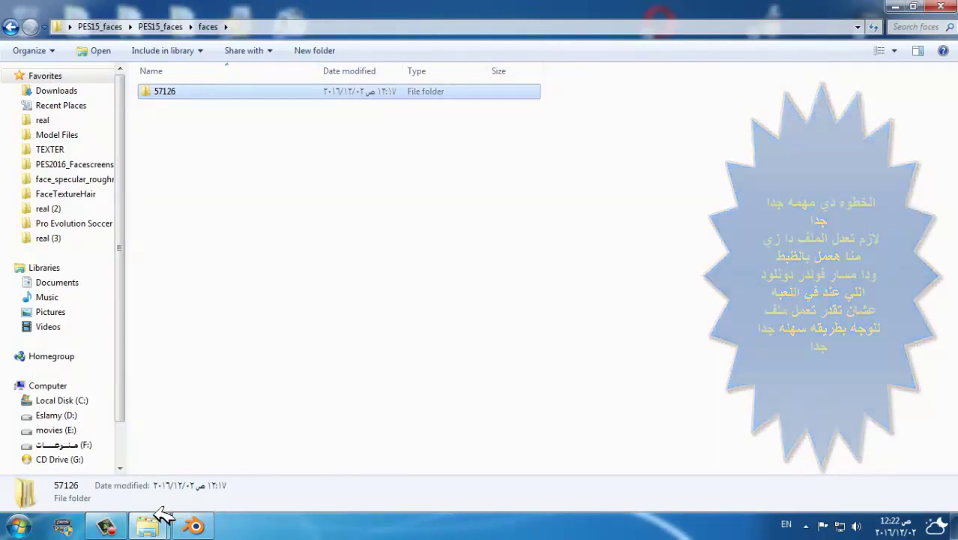
click(894, 7)
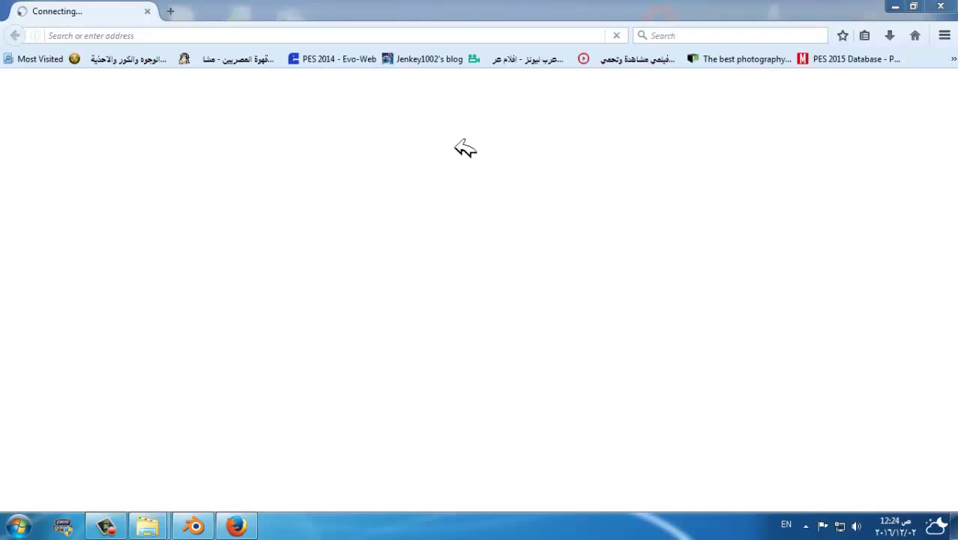
Step: Go to PES Master's PES 2017 African national teams list, closing the unwanted redirect tab
click(860, 64)
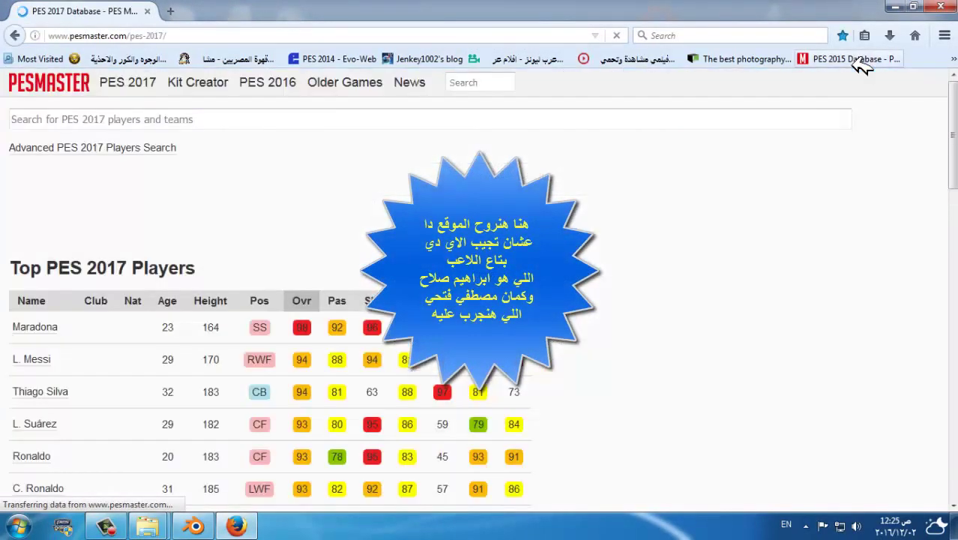
mouse_move(128, 82)
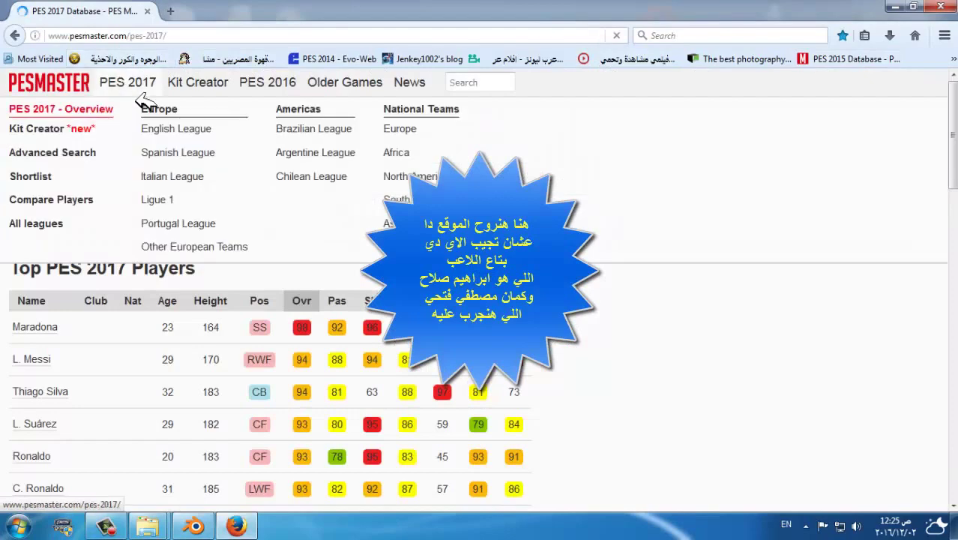
click(400, 154)
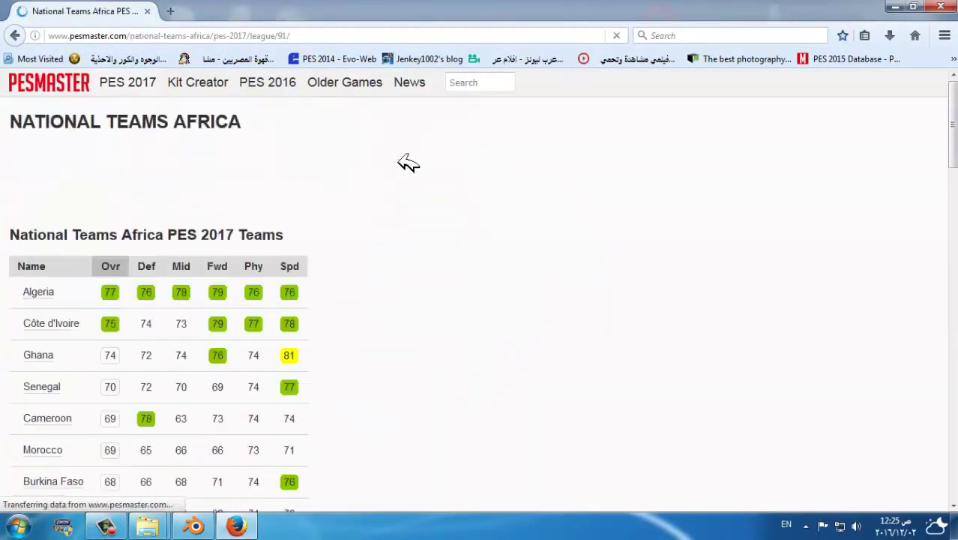
scroll(90, 414, down, 5)
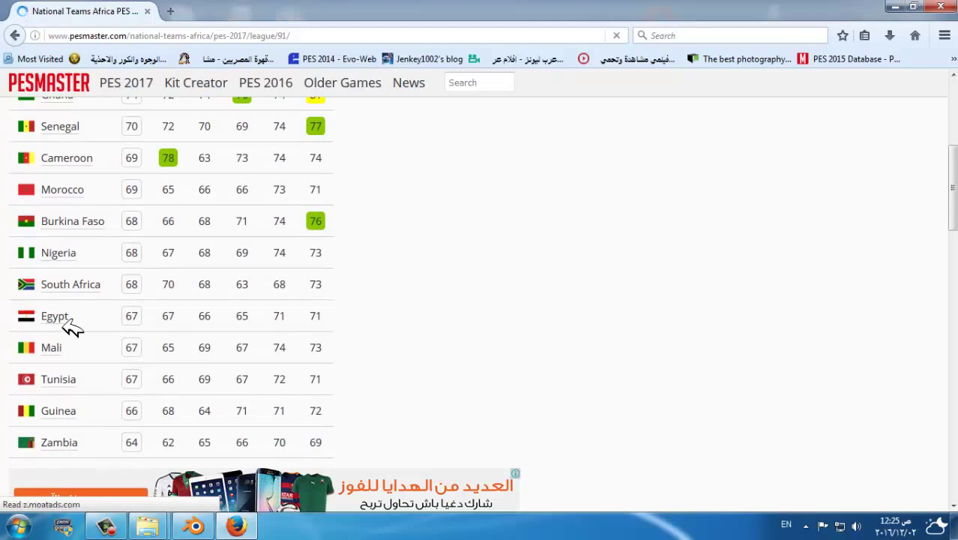
click(478, 307)
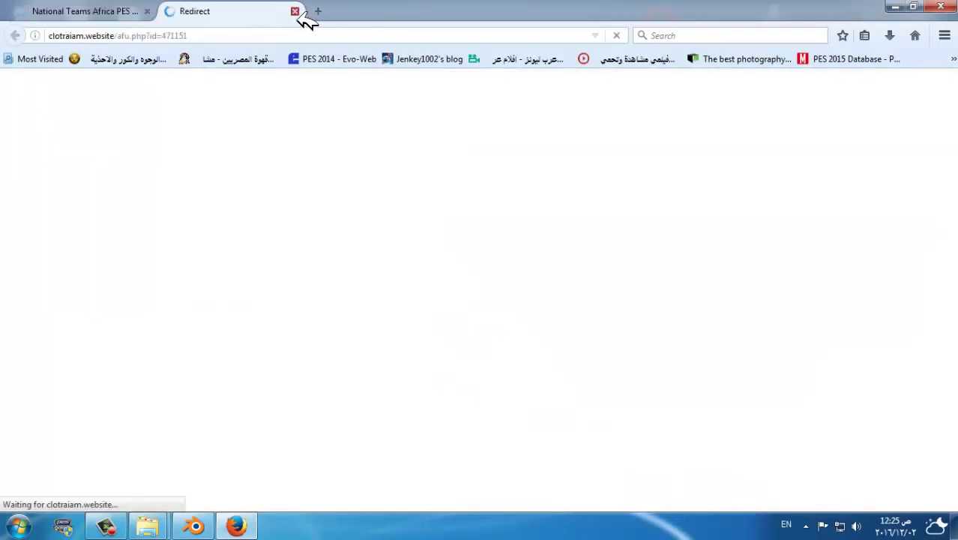
click(295, 12)
Step: Open Egypt's team page and scroll down through its players table
click(54, 316)
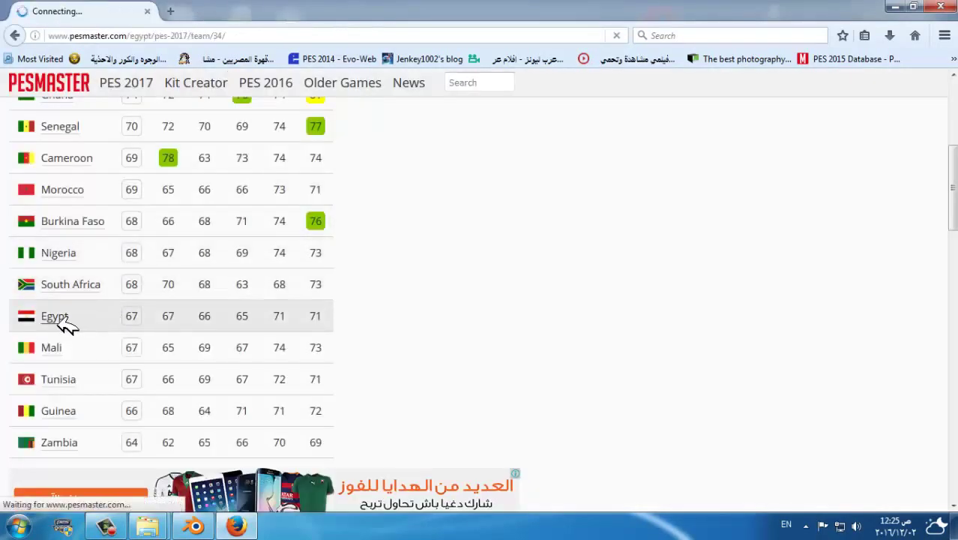
scroll(140, 296, down, 3)
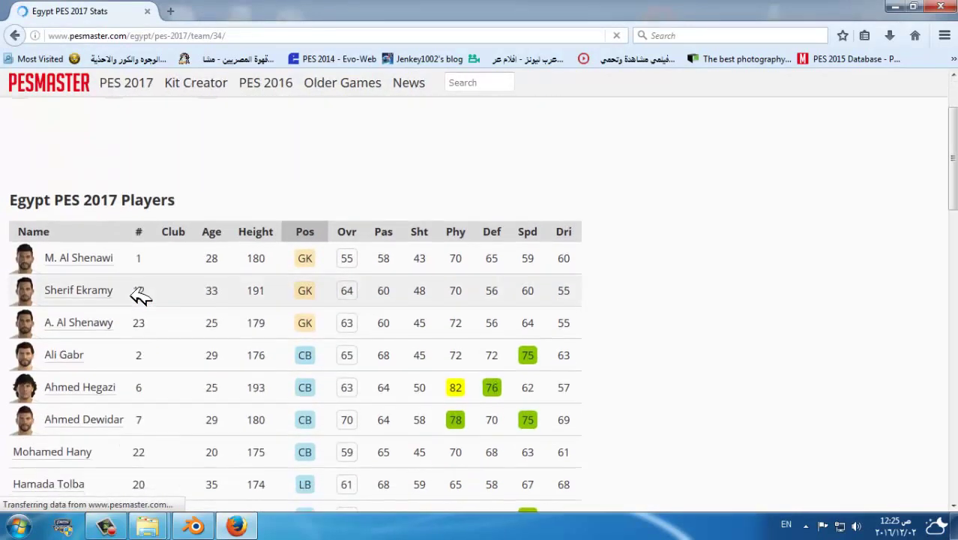
scroll(140, 298, down, 1)
scroll(139, 300, down, 2)
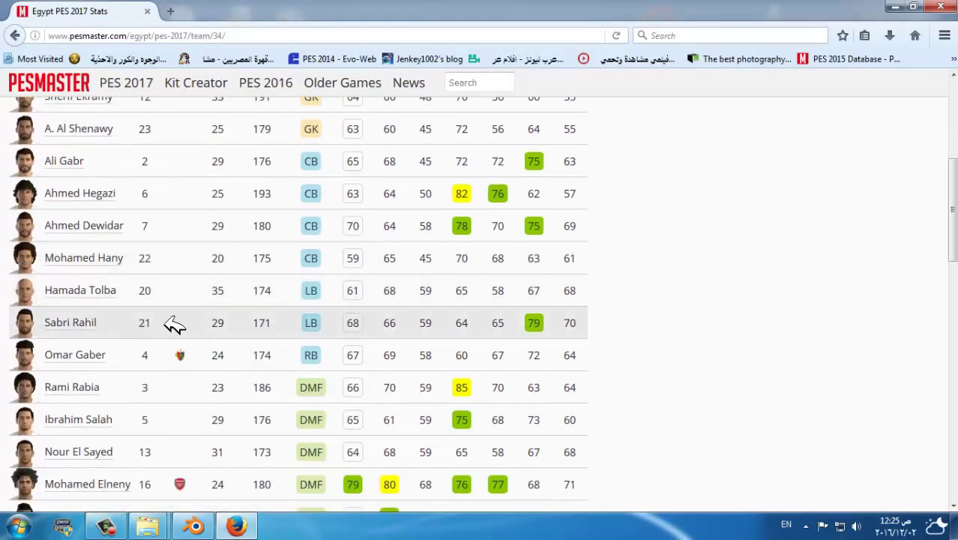
scroll(178, 321, down, 1)
scroll(178, 321, down, 1)
scroll(177, 321, down, 1)
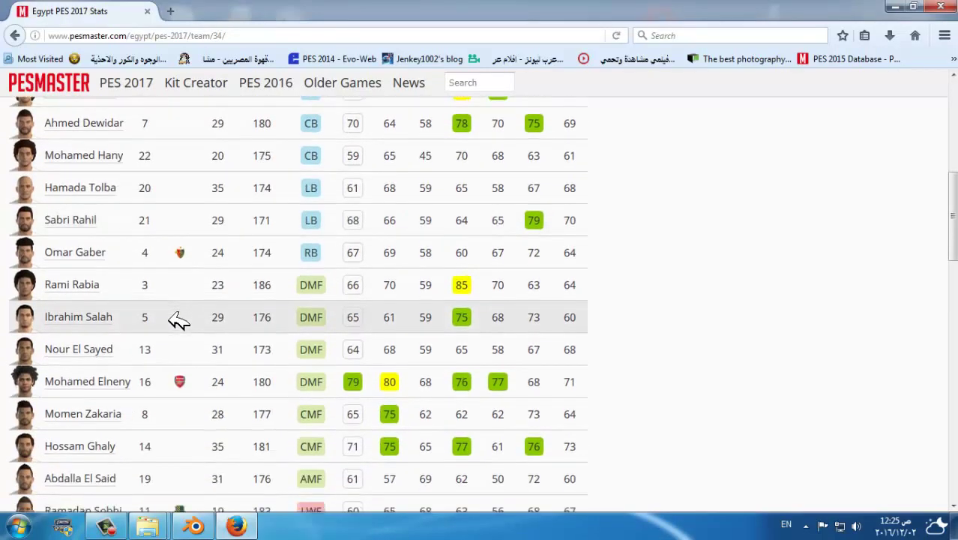
scroll(178, 321, down, 1)
scroll(178, 321, down, 2)
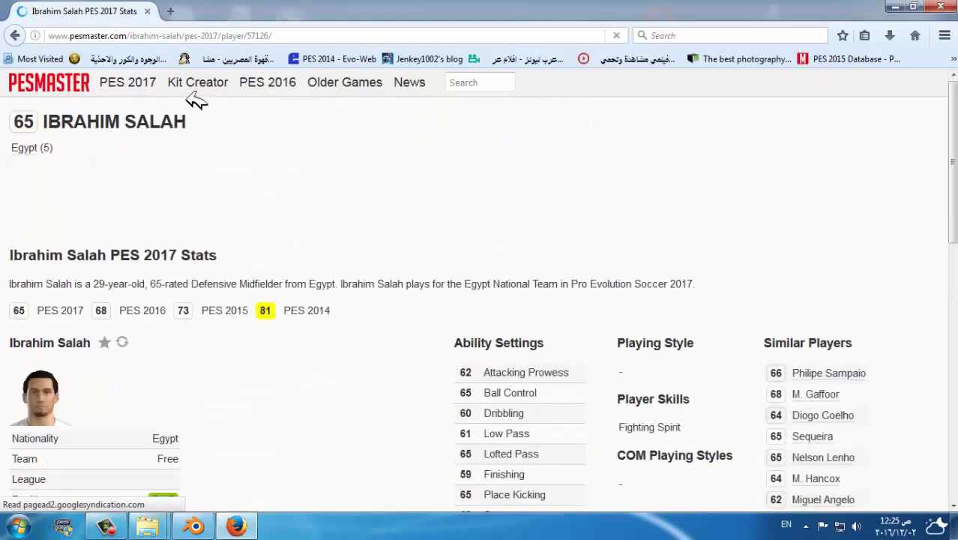
Step: Confirm the first player's ID 57126 in the URL, then open Egypt's number 15 right winger
double_click(263, 35)
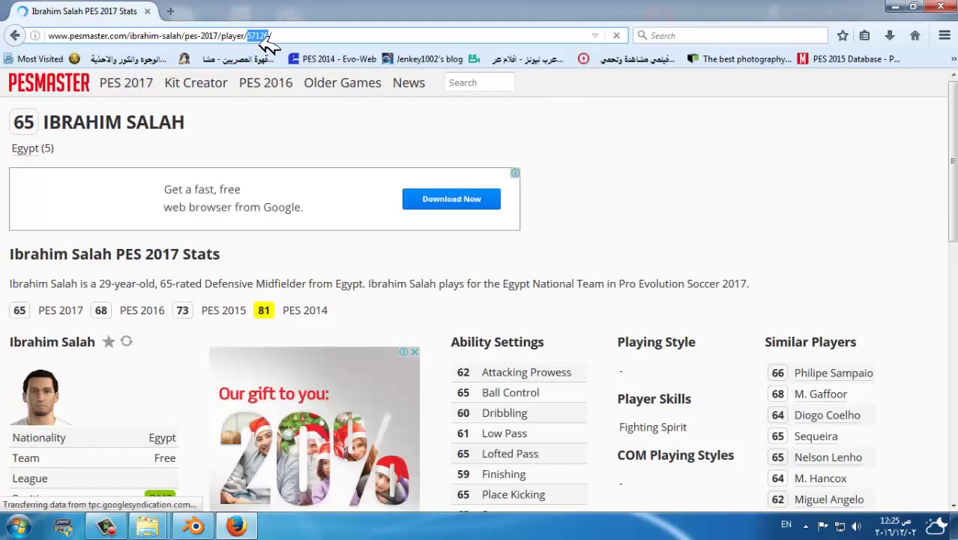
click(13, 39)
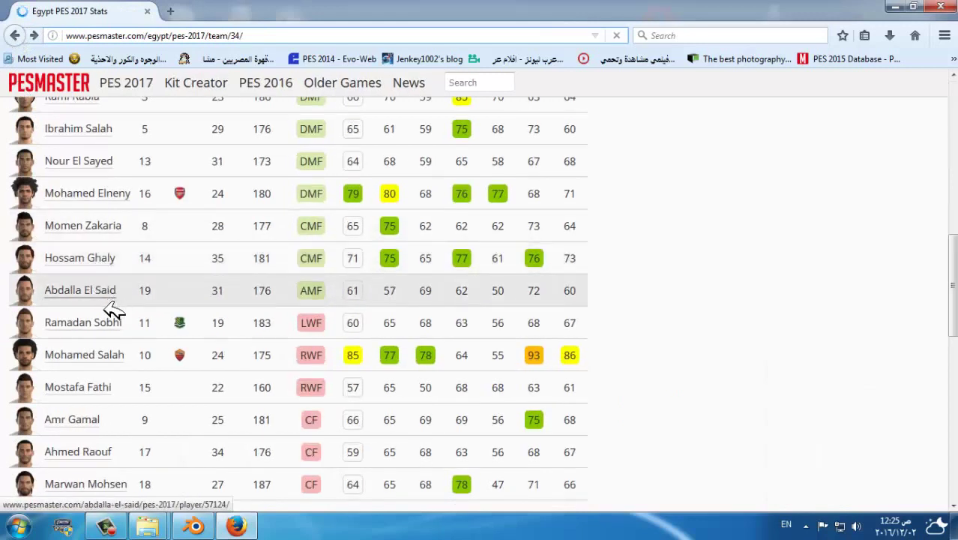
click(98, 393)
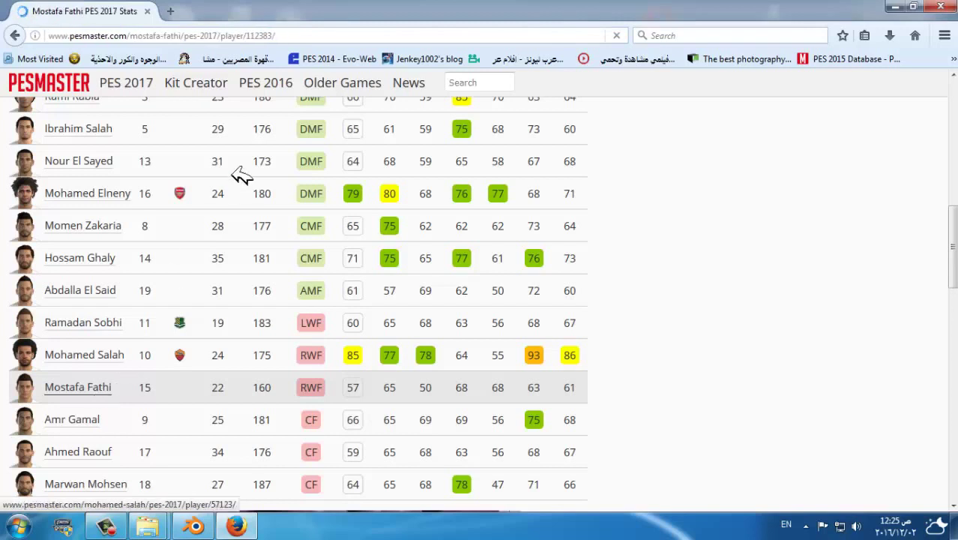
double_click(258, 35)
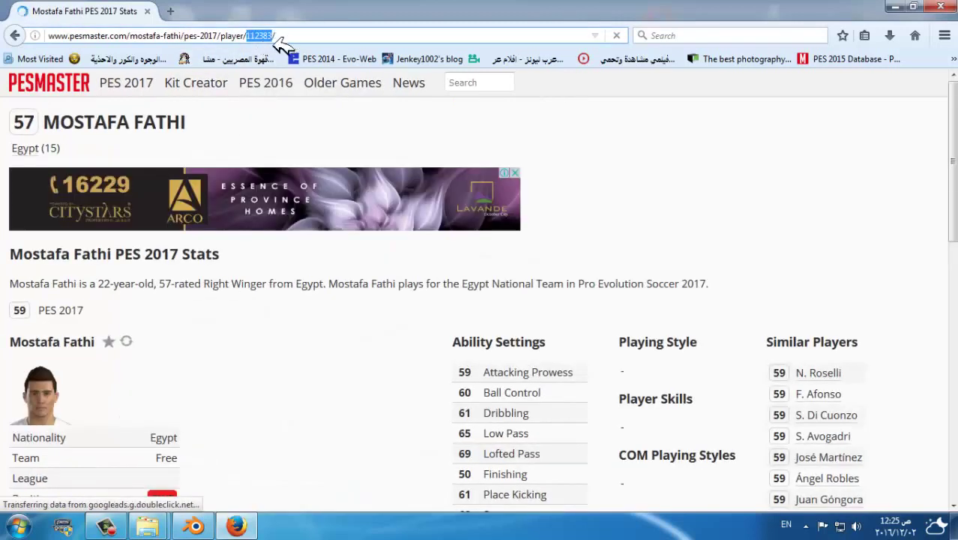
right_click(262, 42)
click(296, 81)
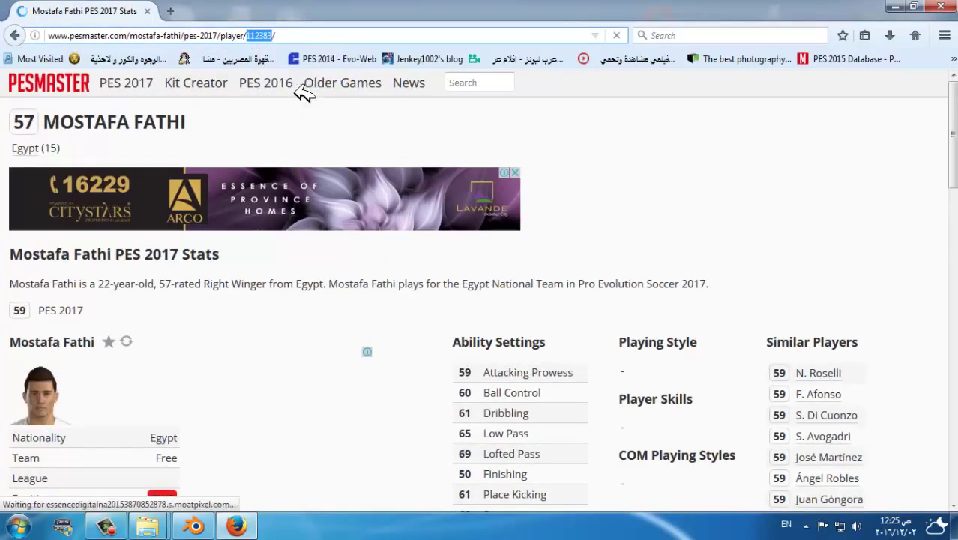
click(893, 9)
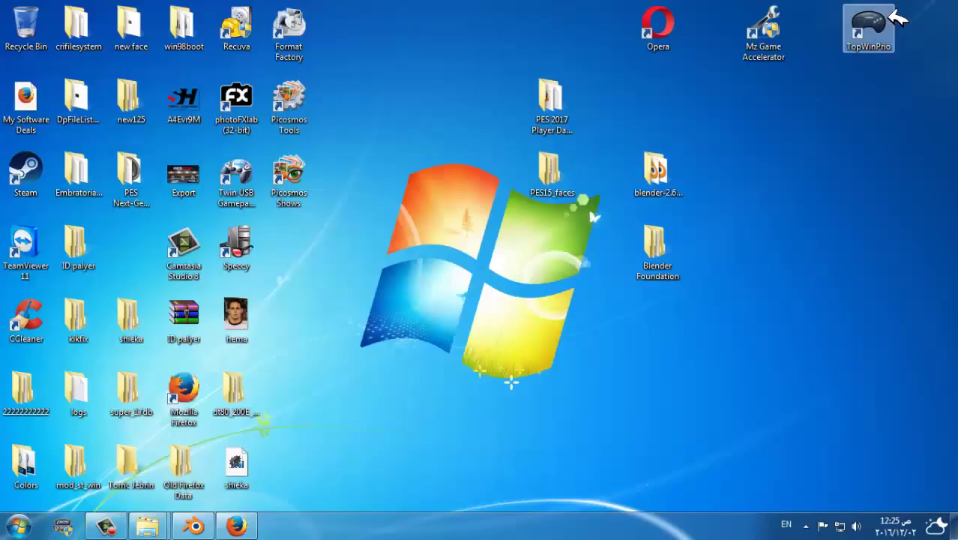
Step: In PES15_faces\faces, duplicate folder 57126 and rename the copy to 112383
double_click(545, 188)
double_click(184, 96)
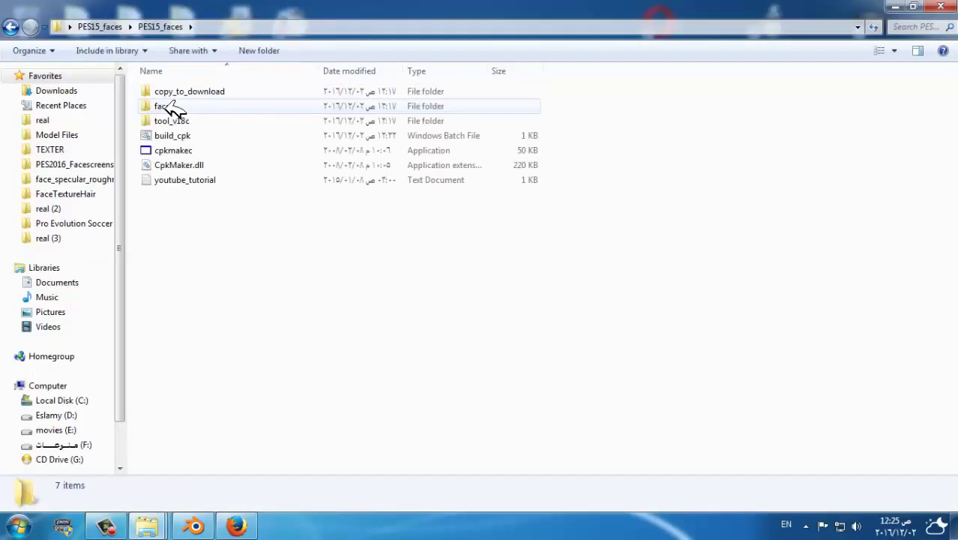
double_click(185, 106)
right_drag(167, 93, 251, 240)
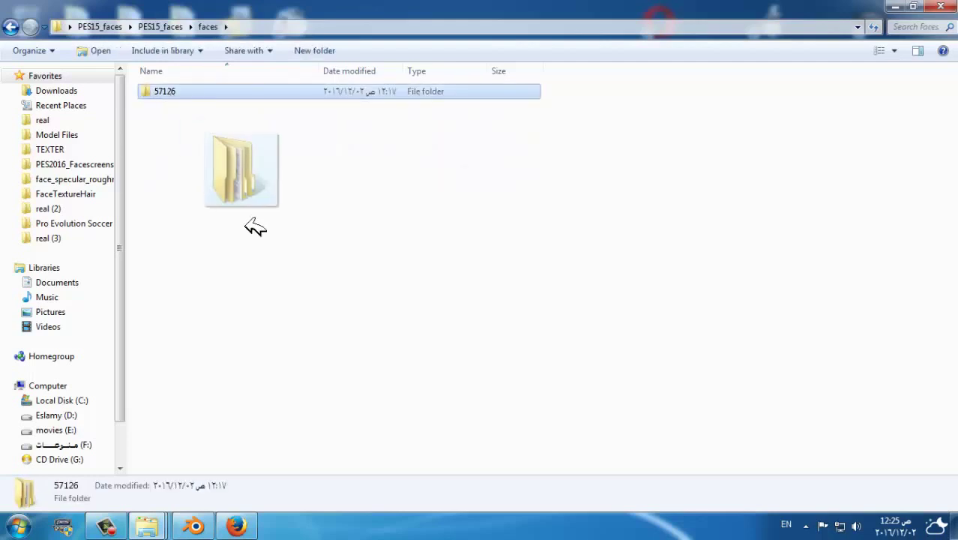
click(301, 251)
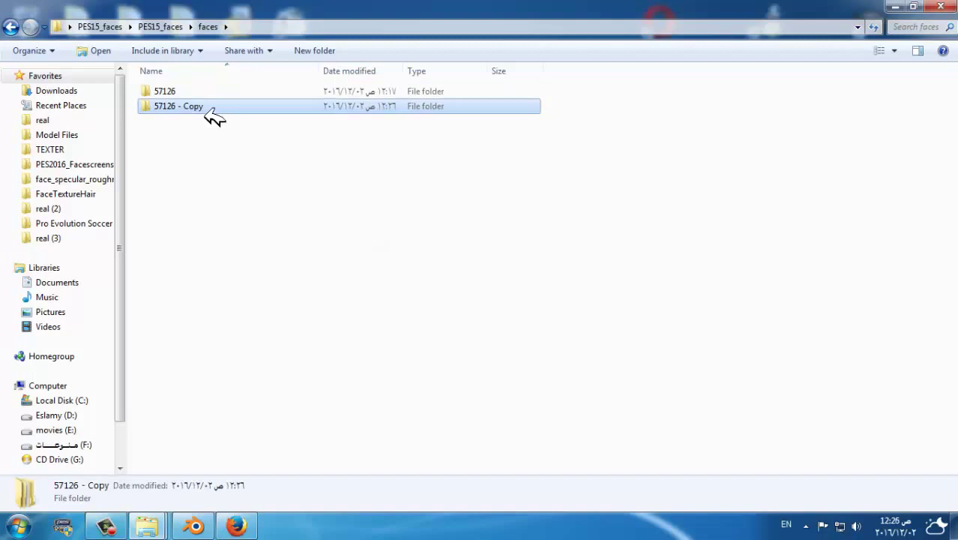
click(206, 118)
right_click(188, 110)
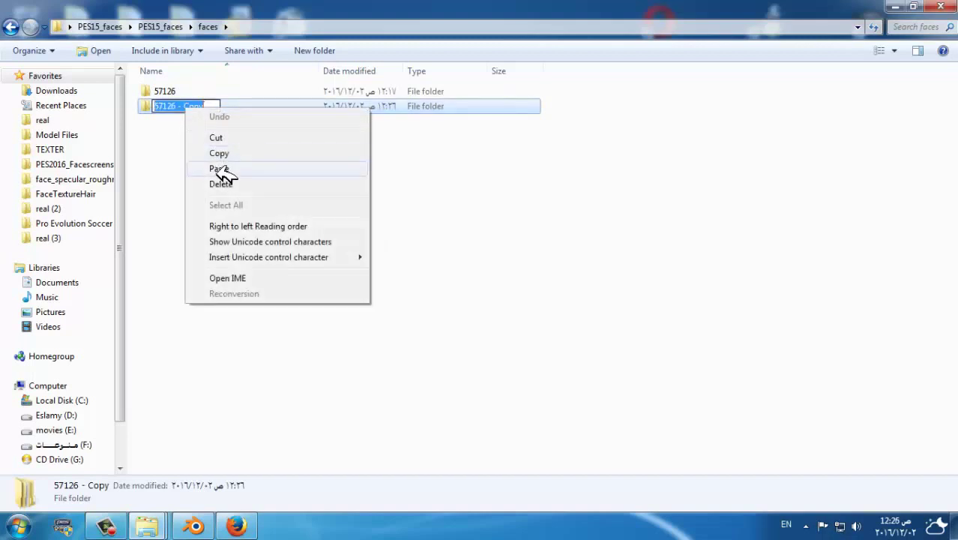
click(217, 170)
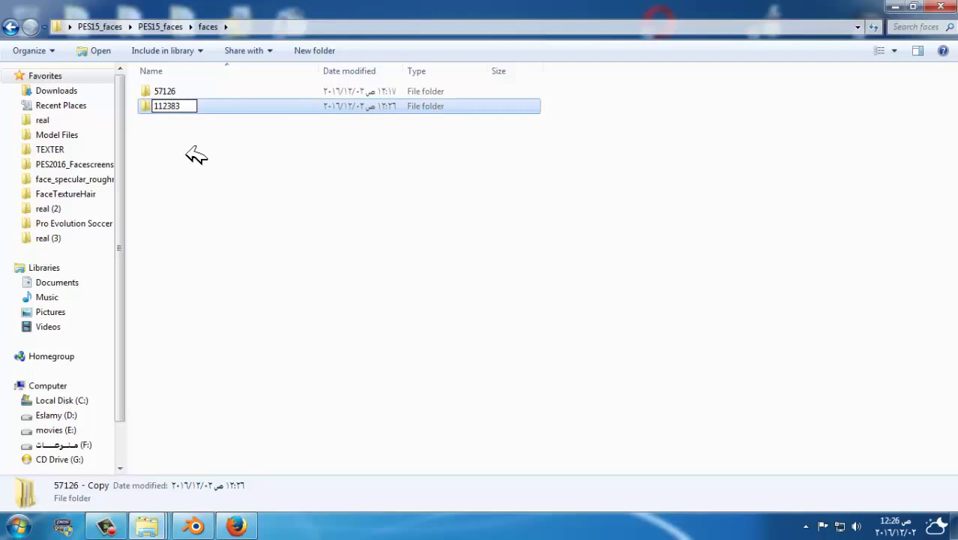
click(198, 156)
Step: Rename 112383\common\character0\model\character\face\real\57126 to 112383 and check its face files
double_click(189, 110)
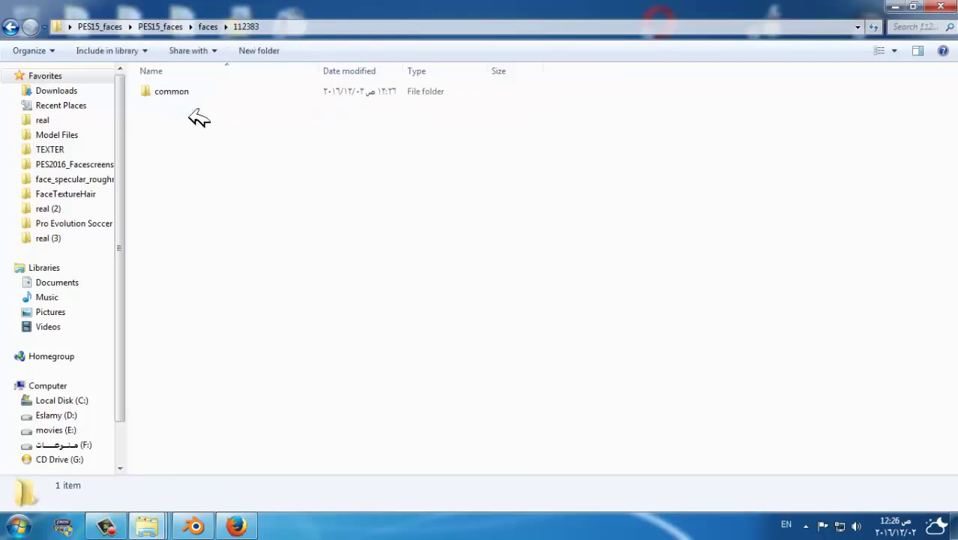
double_click(184, 96)
double_click(183, 96)
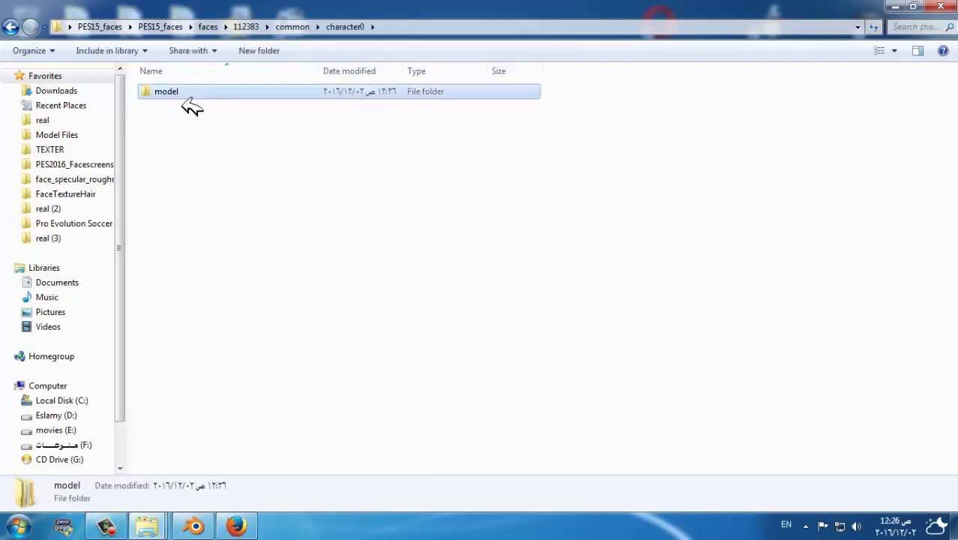
double_click(183, 96)
double_click(182, 96)
double_click(183, 96)
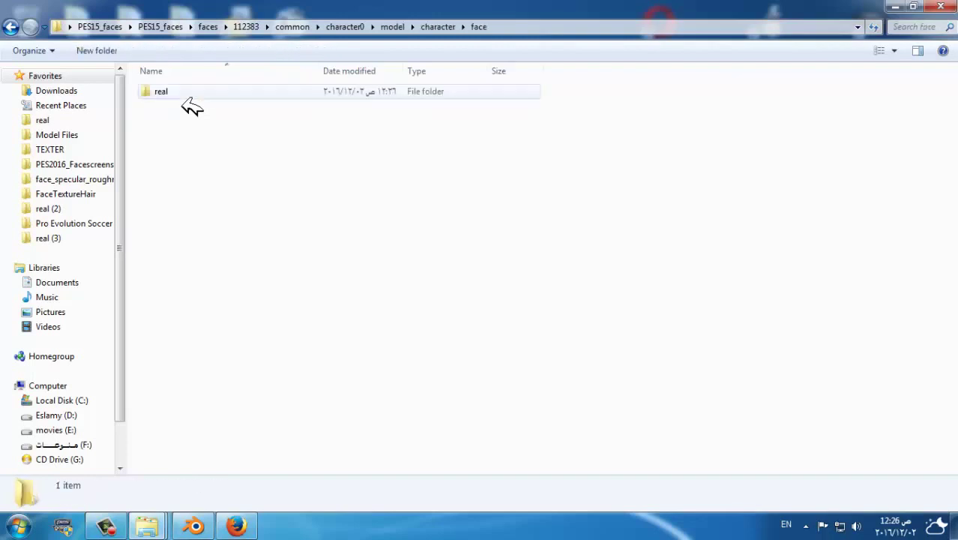
double_click(182, 96)
click(184, 96)
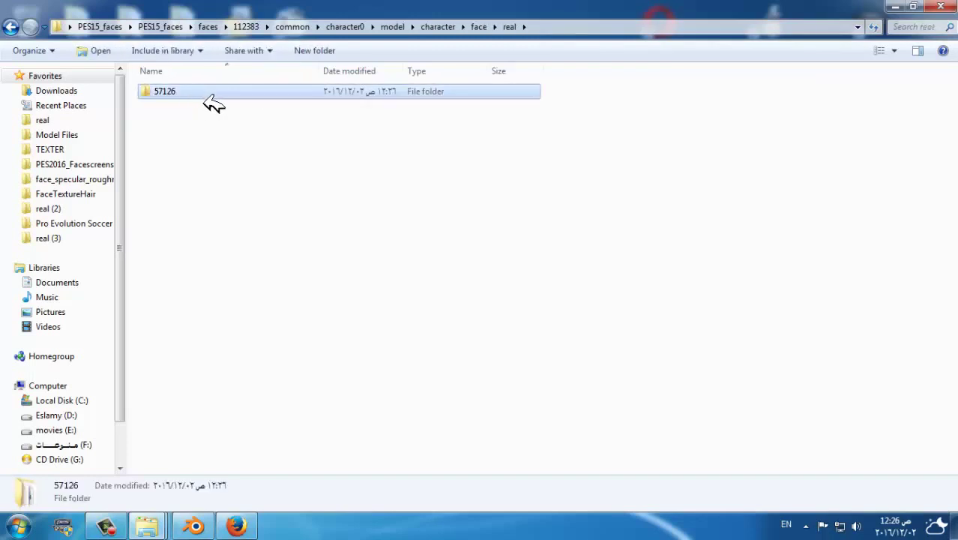
click(182, 103)
right_click(186, 100)
click(225, 157)
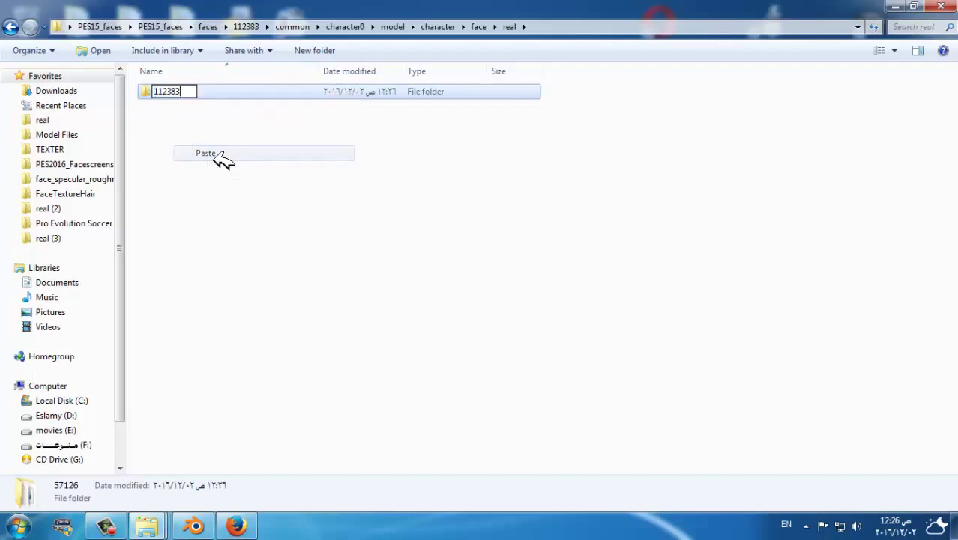
click(207, 153)
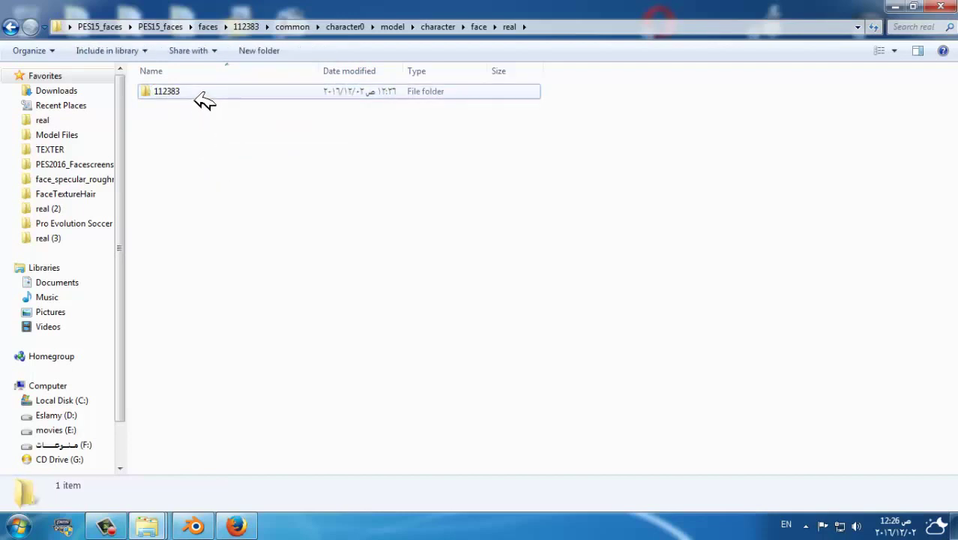
double_click(204, 101)
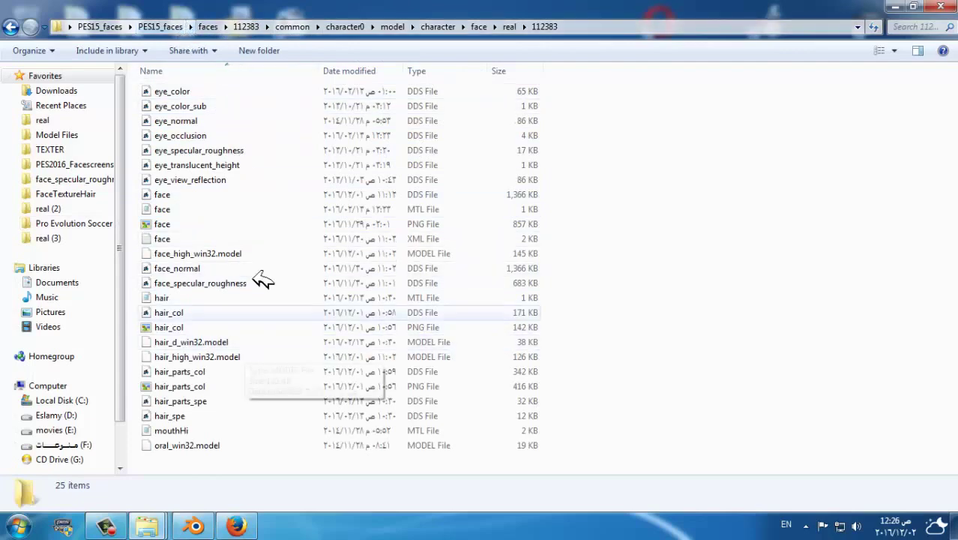
click(194, 526)
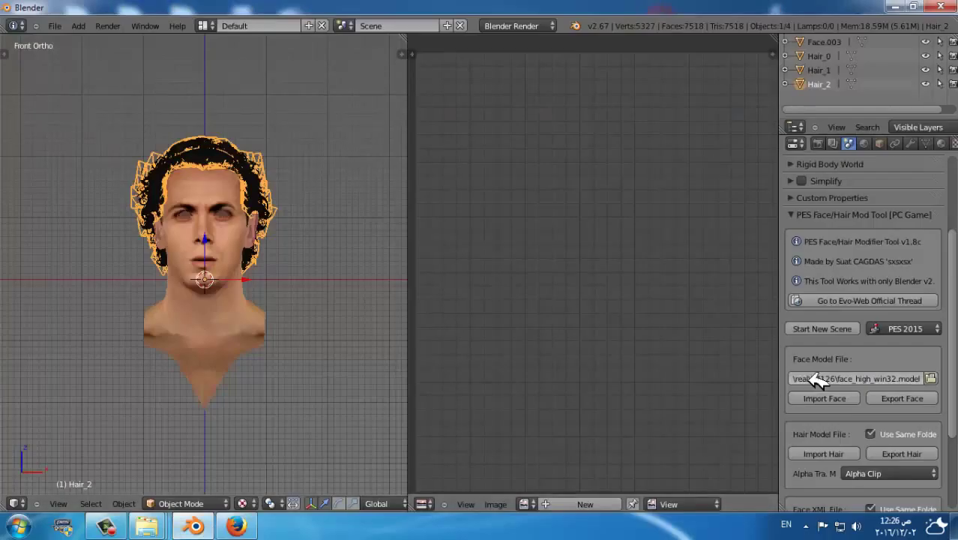
Step: Start a new scene and pick face_high_win32.model from faces\112383\...\face\real\112383
click(844, 334)
click(934, 379)
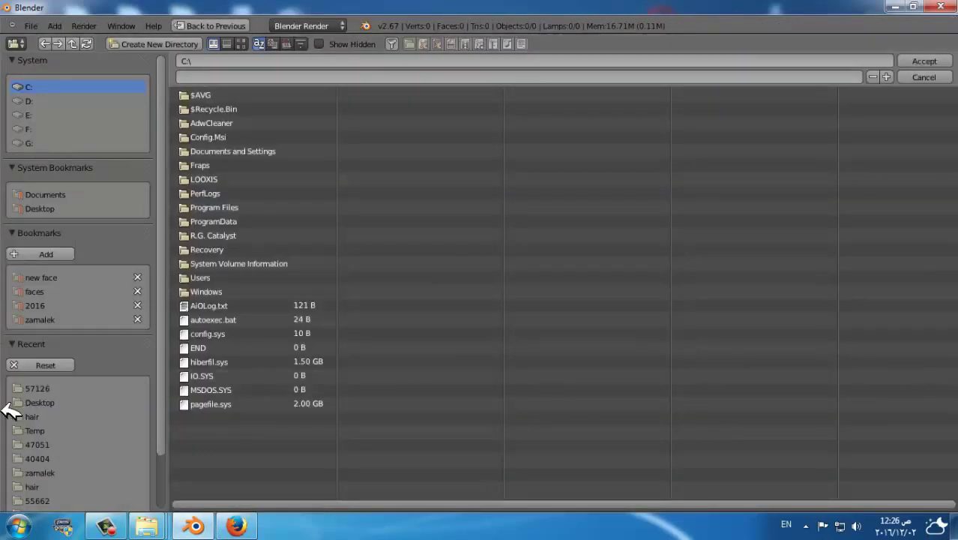
click(51, 294)
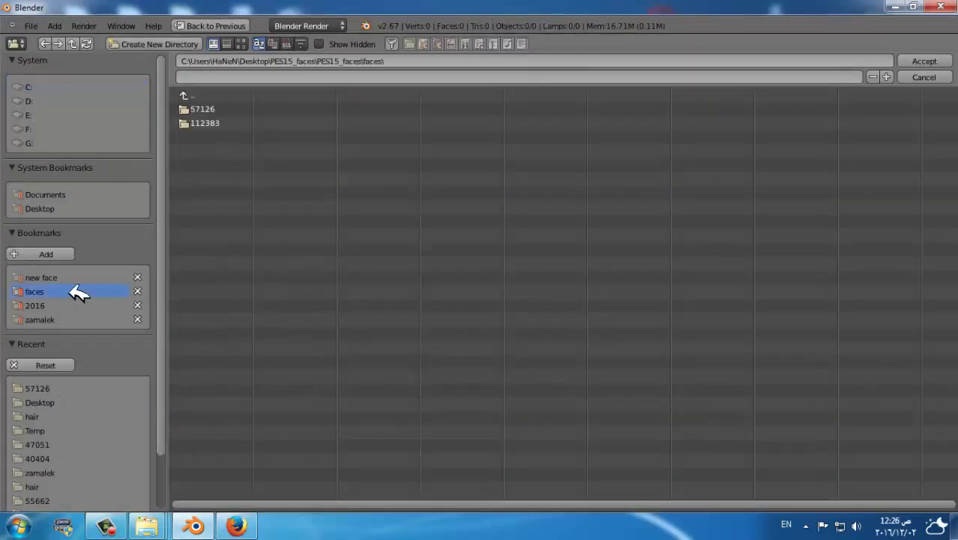
click(215, 125)
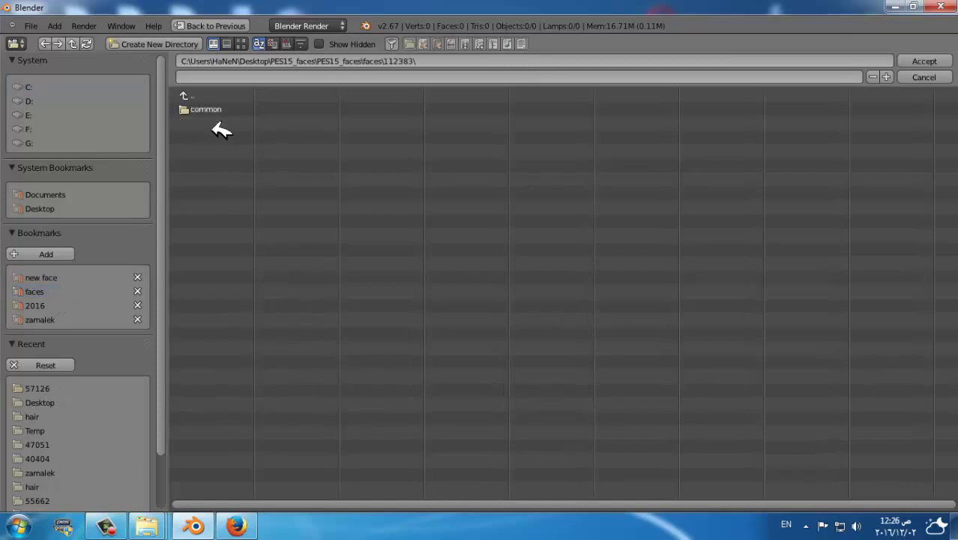
click(222, 112)
click(225, 112)
click(225, 120)
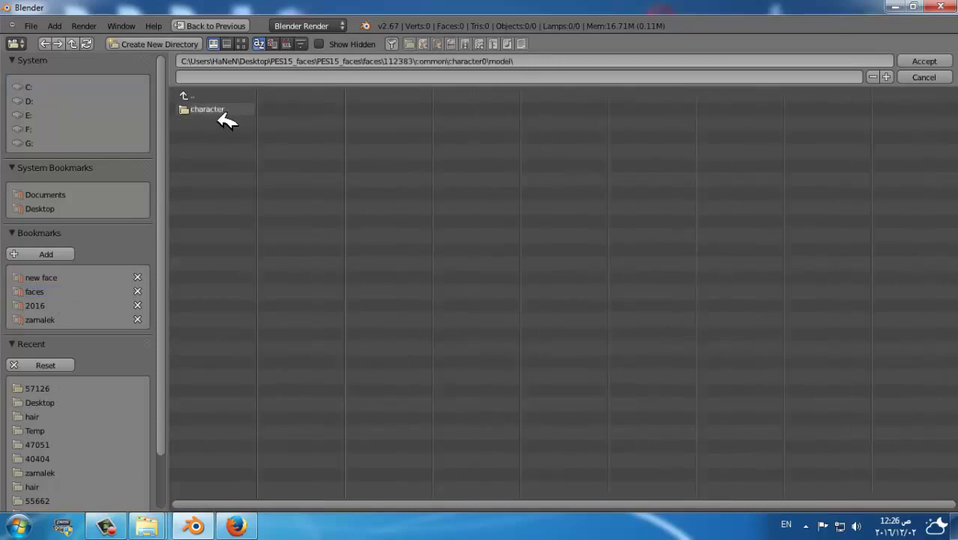
click(225, 120)
click(225, 120)
click(225, 120)
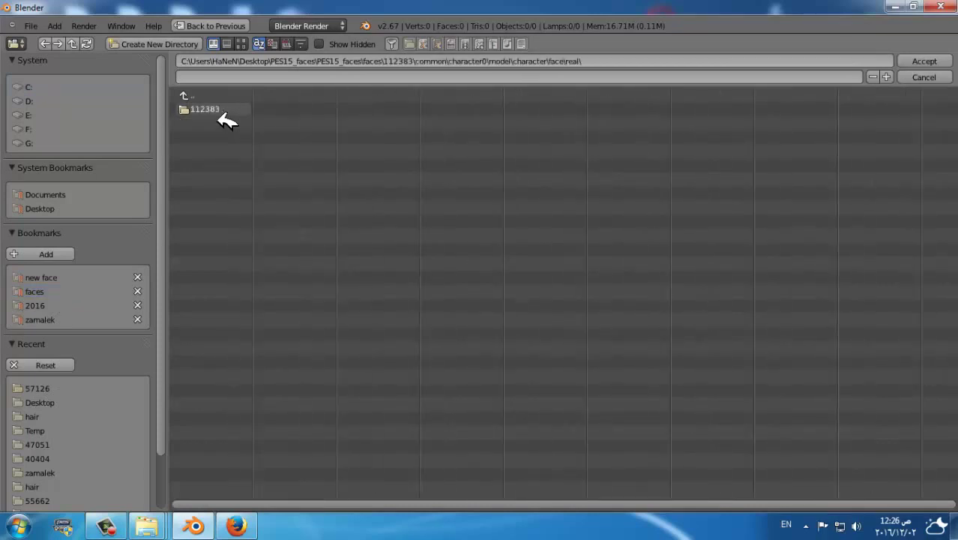
click(227, 122)
double_click(255, 269)
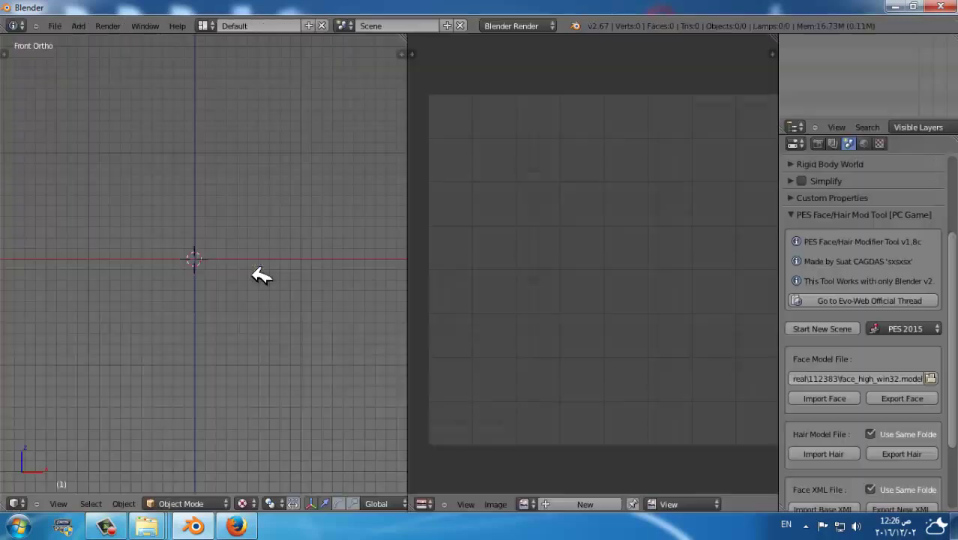
Step: Import the face and its matching hair meshes, then view the head from the left
click(844, 399)
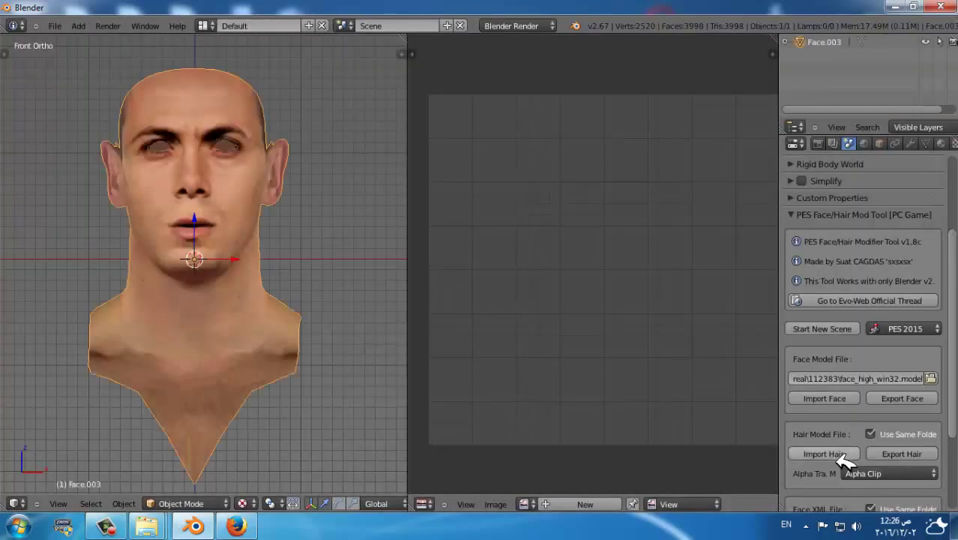
click(828, 455)
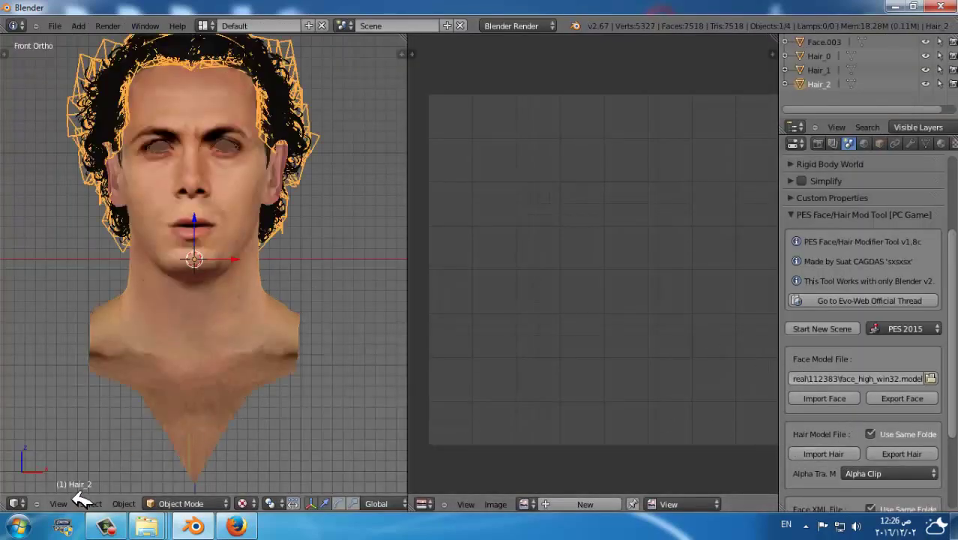
click(72, 502)
click(86, 370)
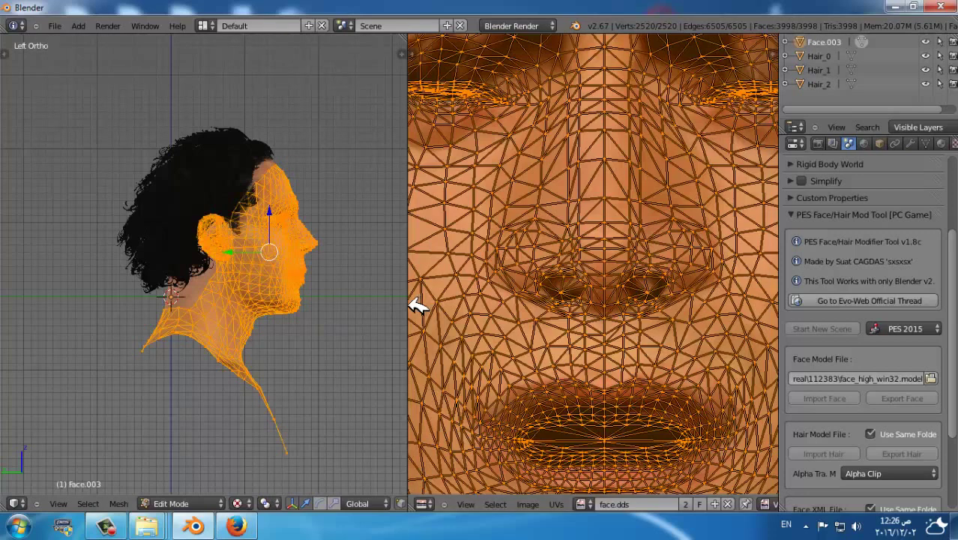
Step: With proportional editing on, drag the nose-tip vertex forward, then return to Object Mode
drag(408, 305, 559, 306)
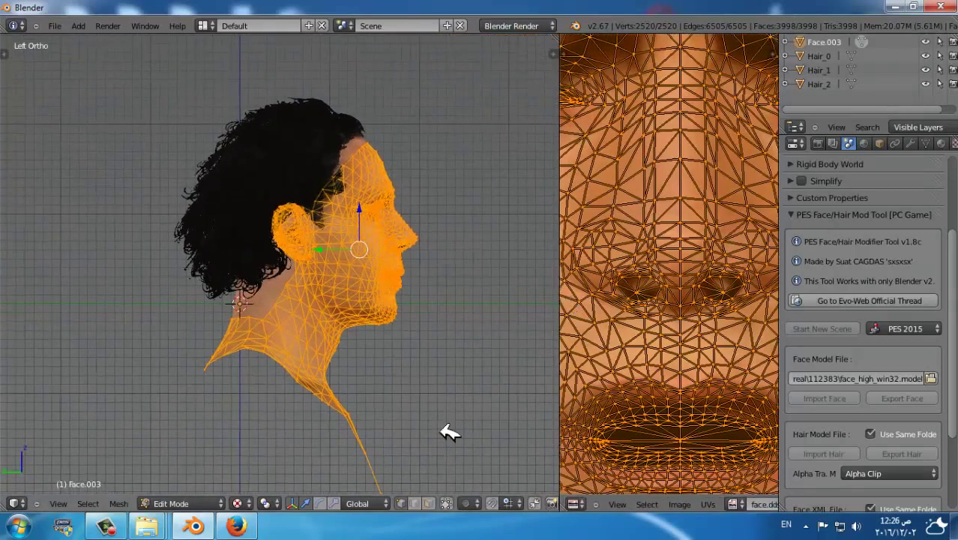
click(471, 503)
click(502, 474)
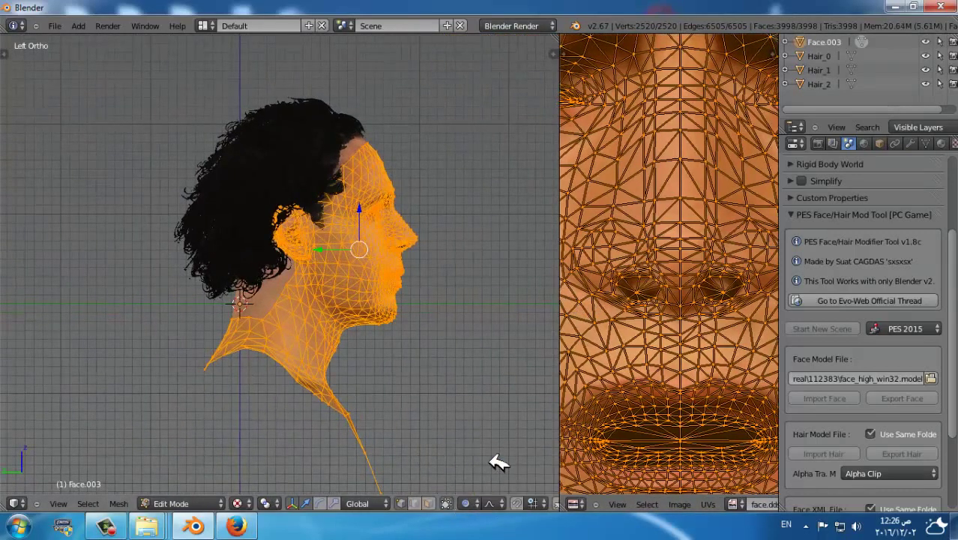
right_click(406, 247)
key(g)
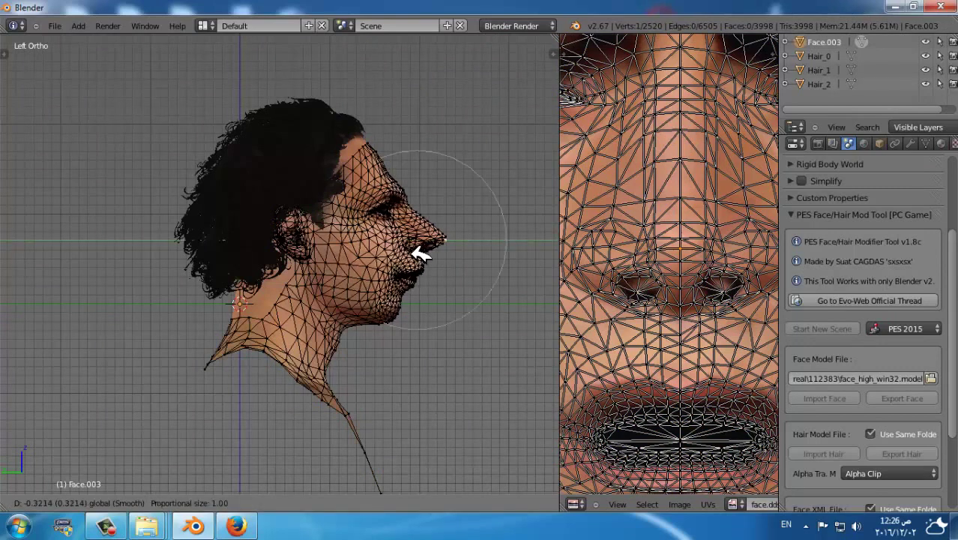
click(426, 255)
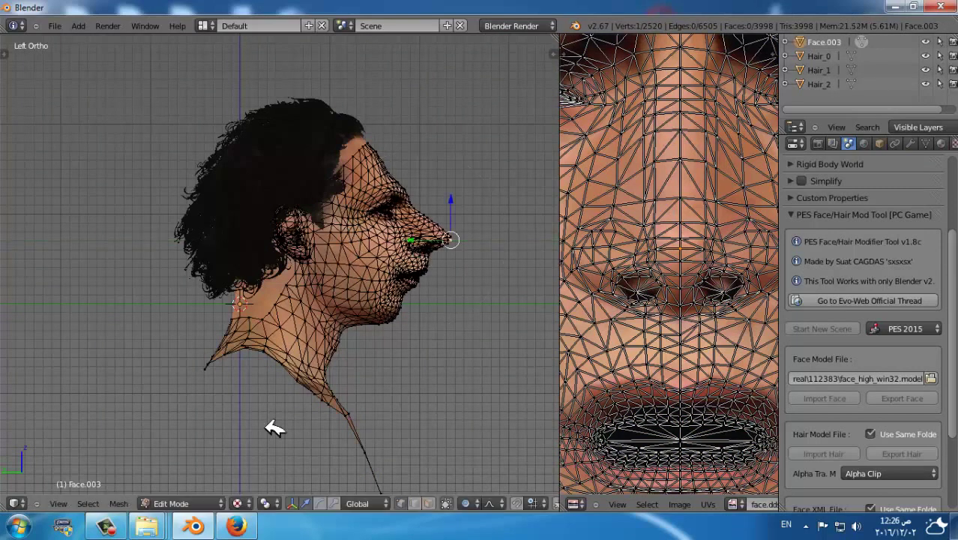
click(202, 503)
click(196, 490)
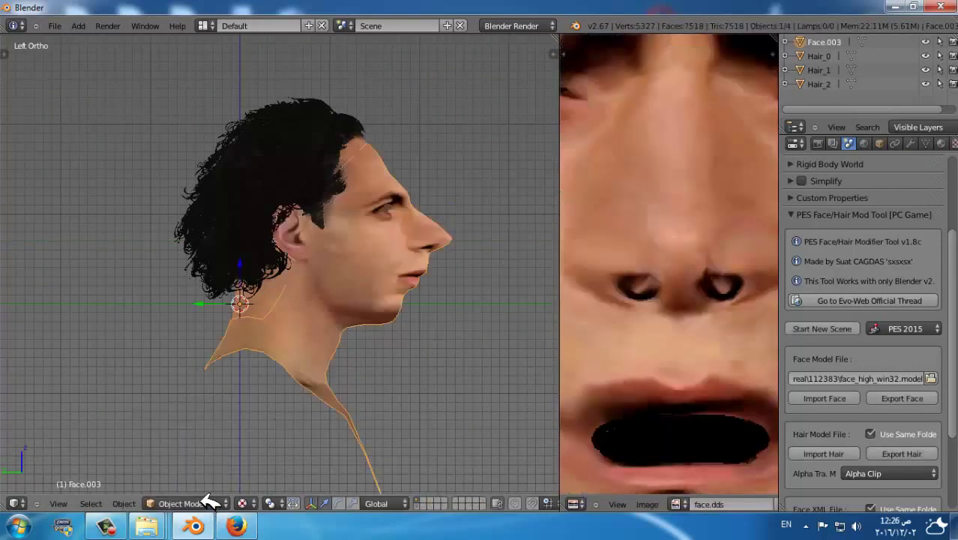
Step: Export the edited face model from the PES tool panel
click(910, 404)
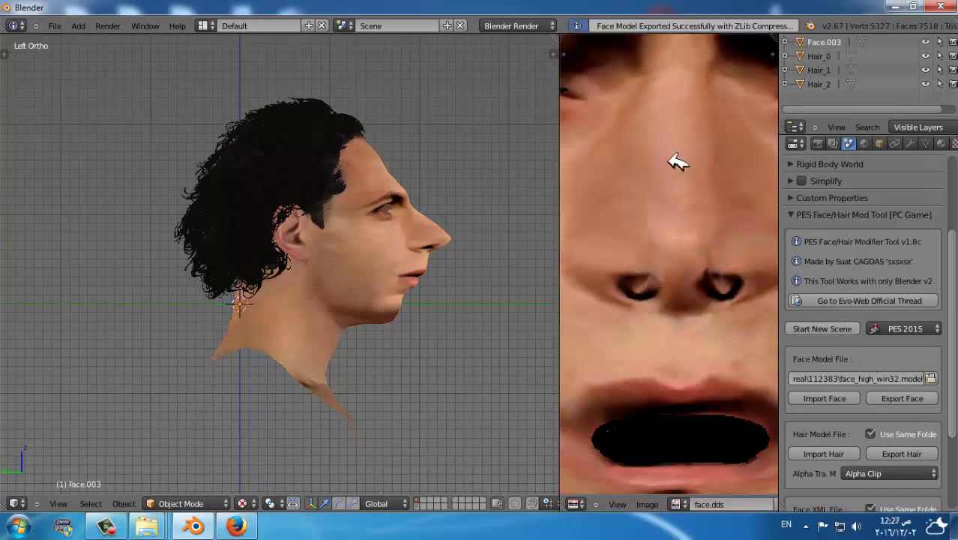
scroll(719, 122, down, 2)
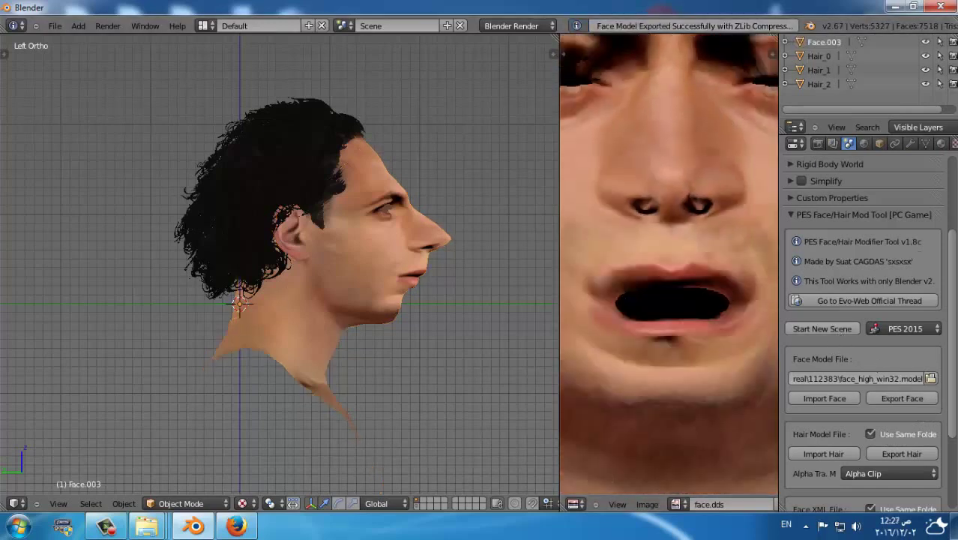
scroll(862, 329, down, 1)
scroll(862, 330, down, 3)
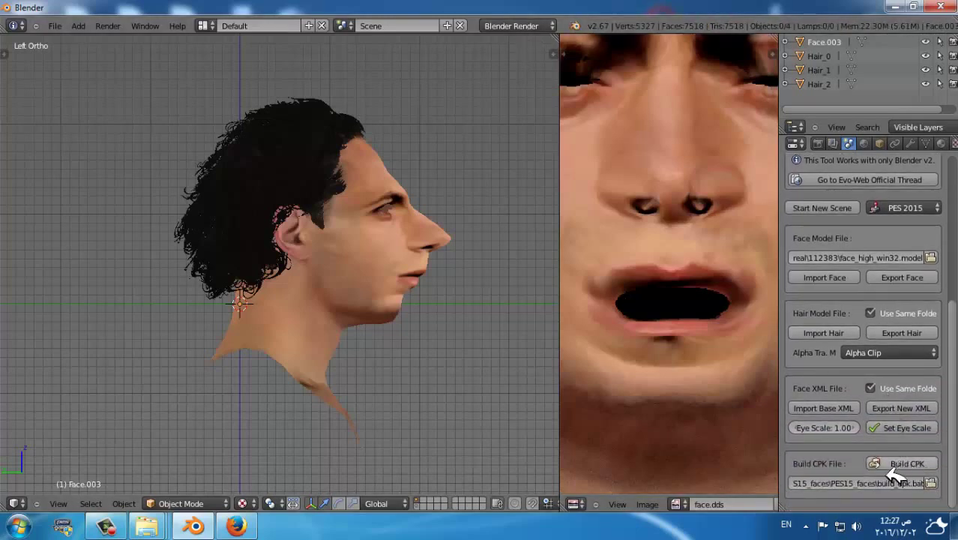
Step: Show the system console and build face_test.cpk, watching the console for the build result
click(145, 26)
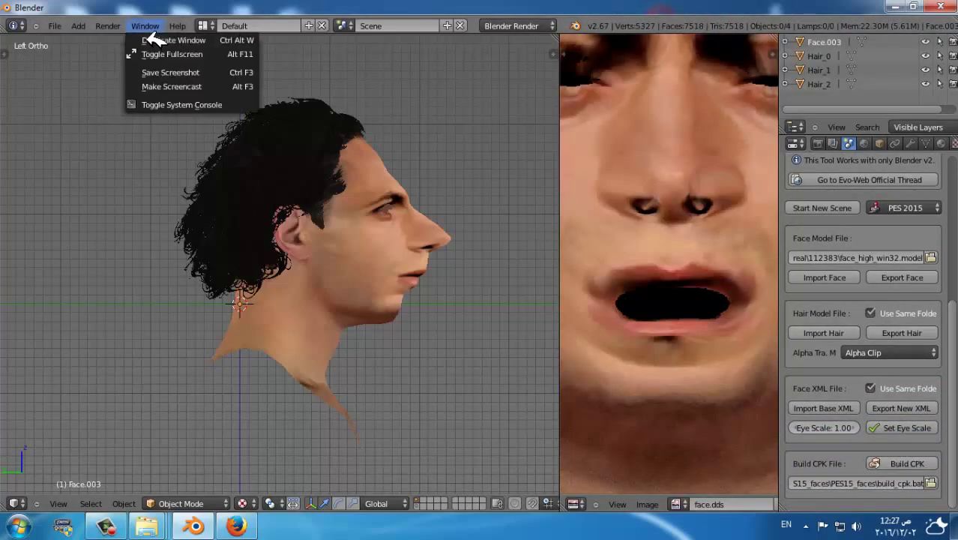
click(160, 108)
drag(395, 65, 382, 168)
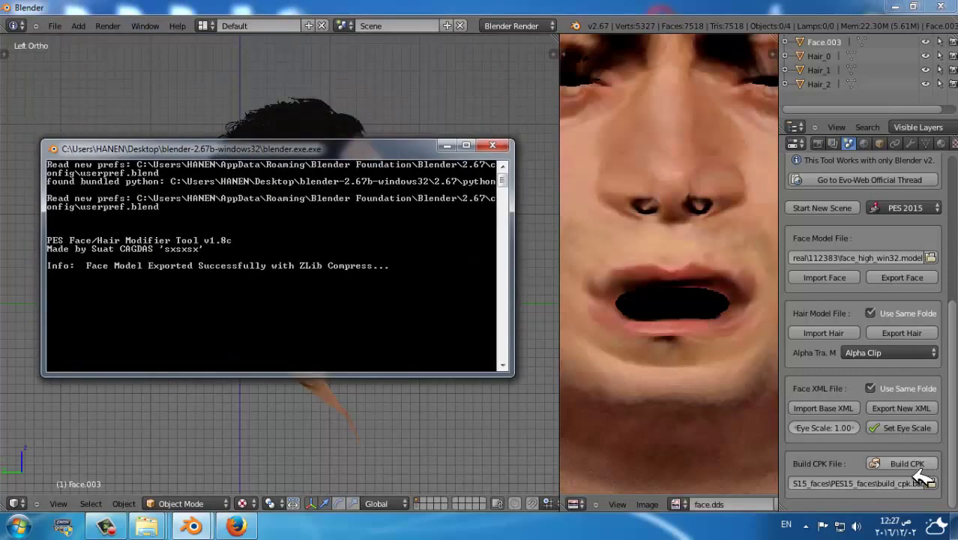
click(914, 471)
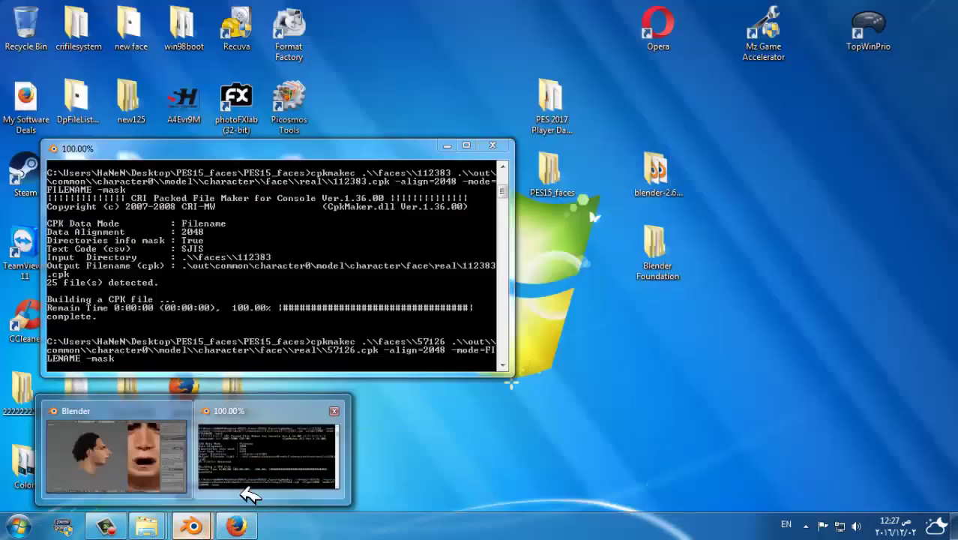
click(246, 494)
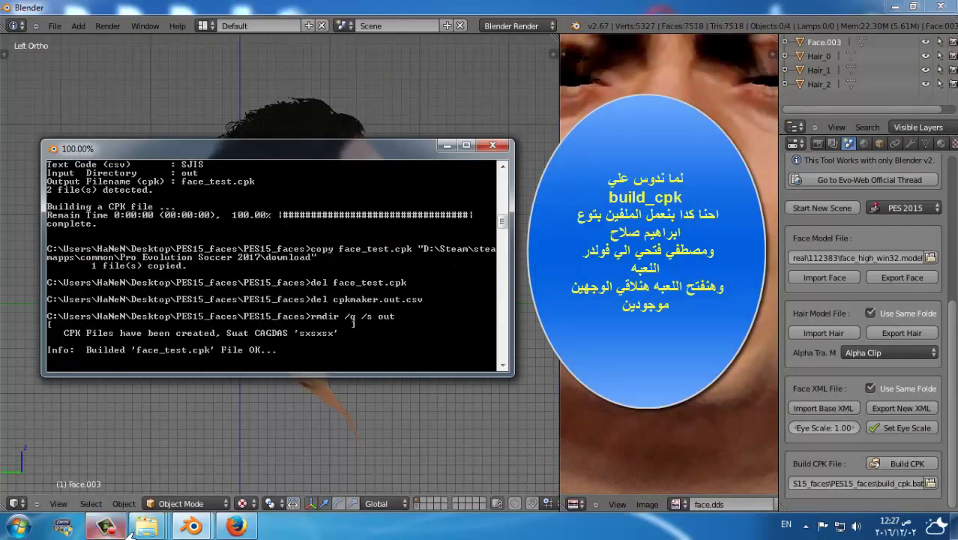
mouse_move(147, 526)
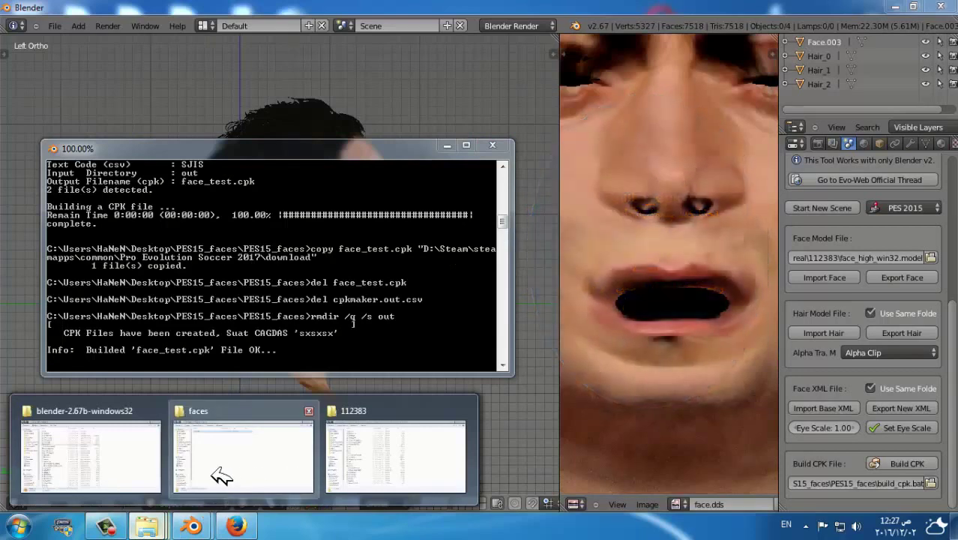
Step: Open face_test.cpk from the Pro Evolution Soccer 2017 download folder in PES File Explorer 2014
click(241, 467)
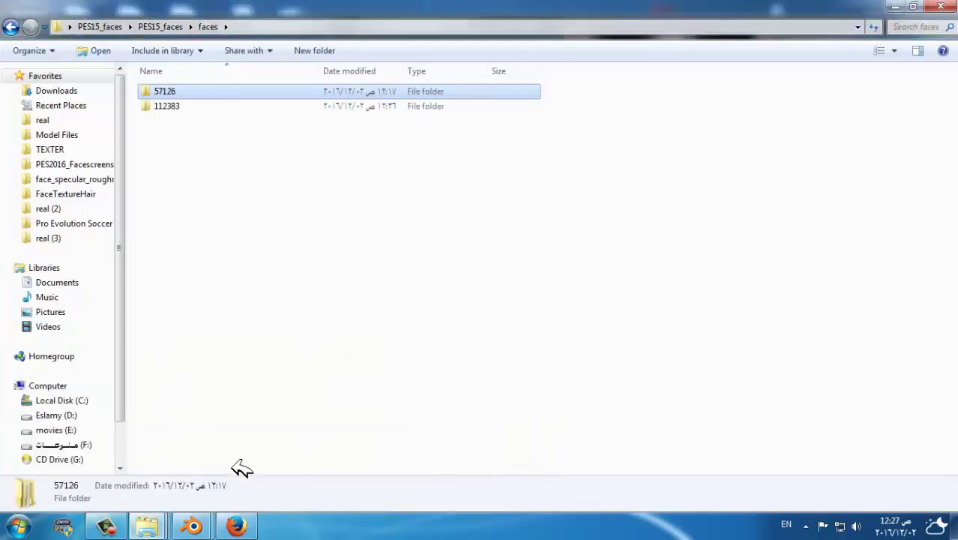
click(89, 229)
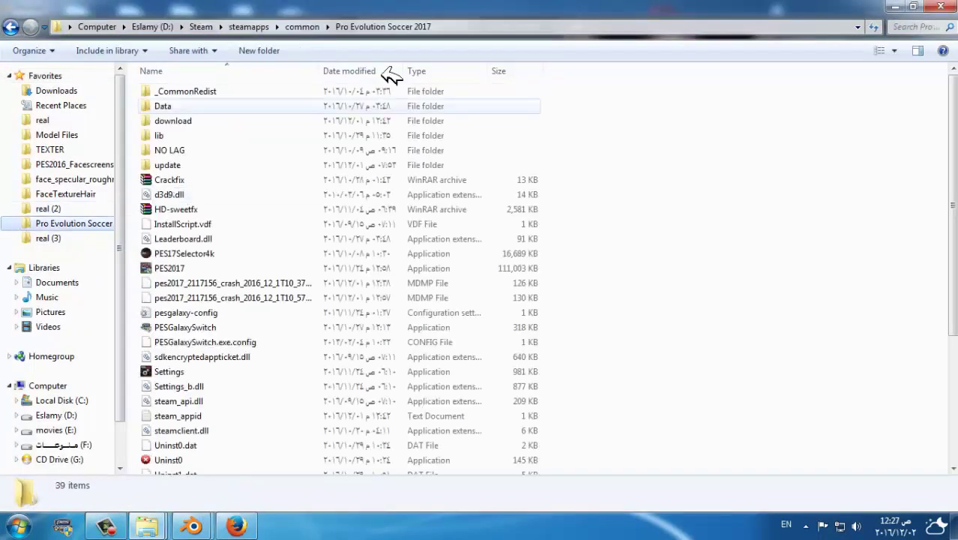
double_click(226, 129)
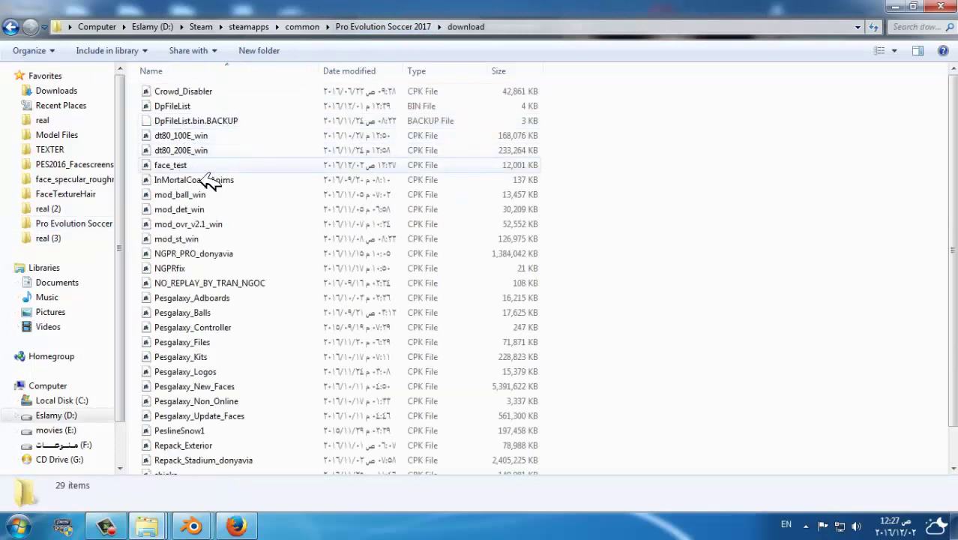
click(200, 171)
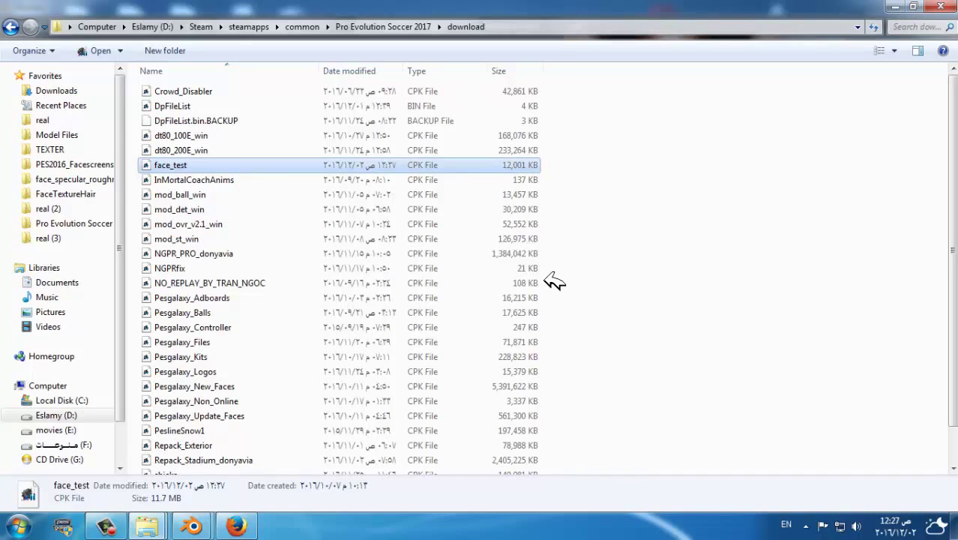
key(Return)
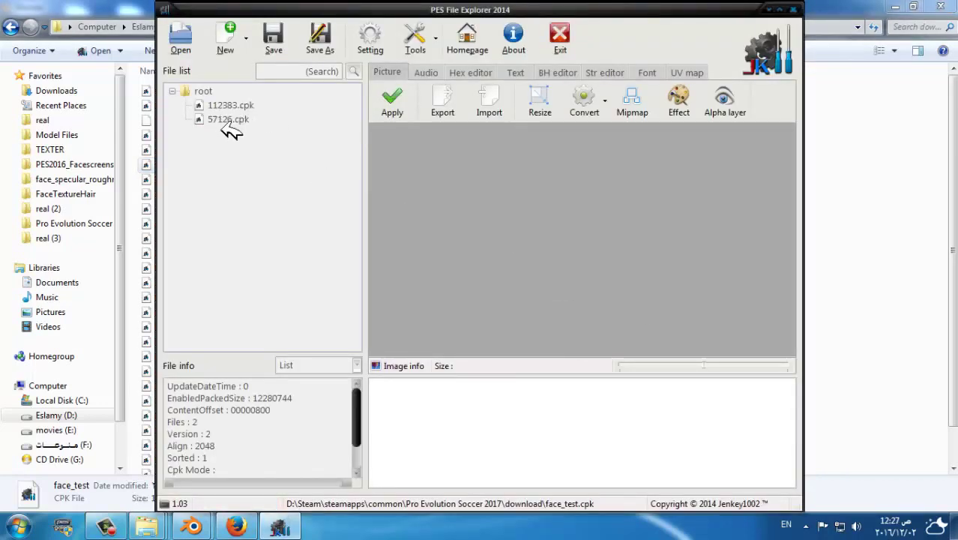
mouse_move(147, 526)
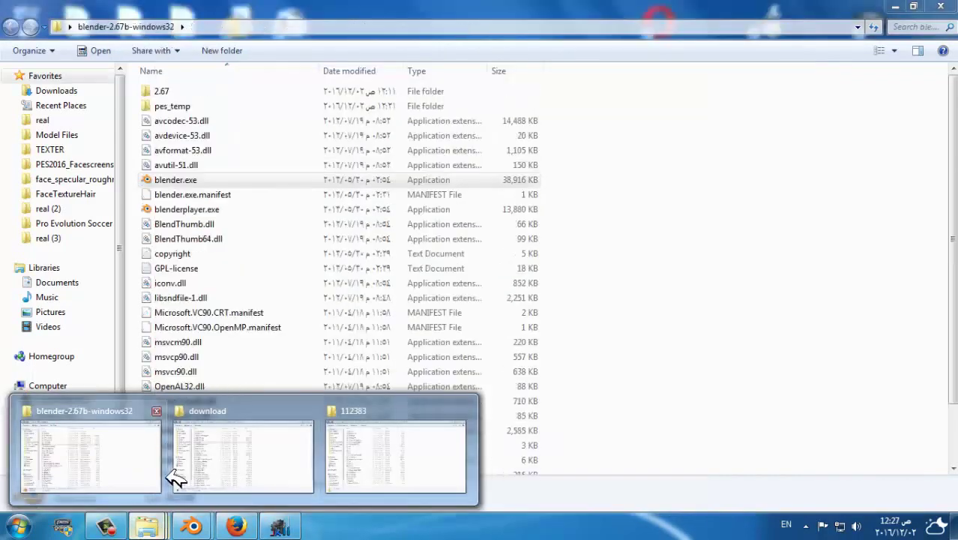
Step: Browse Explorer to Desktop > PES15_faces > PES15_faces > faces
click(180, 474)
click(68, 26)
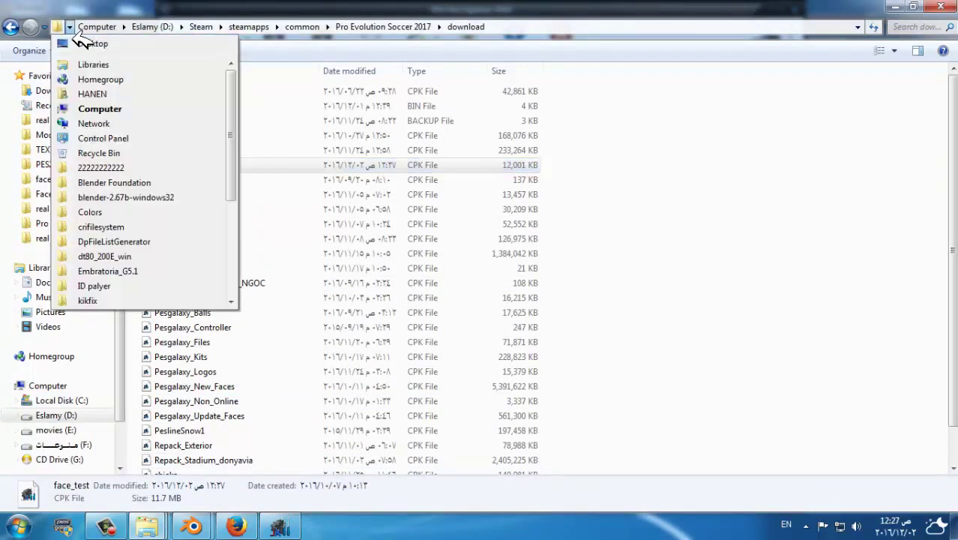
click(93, 45)
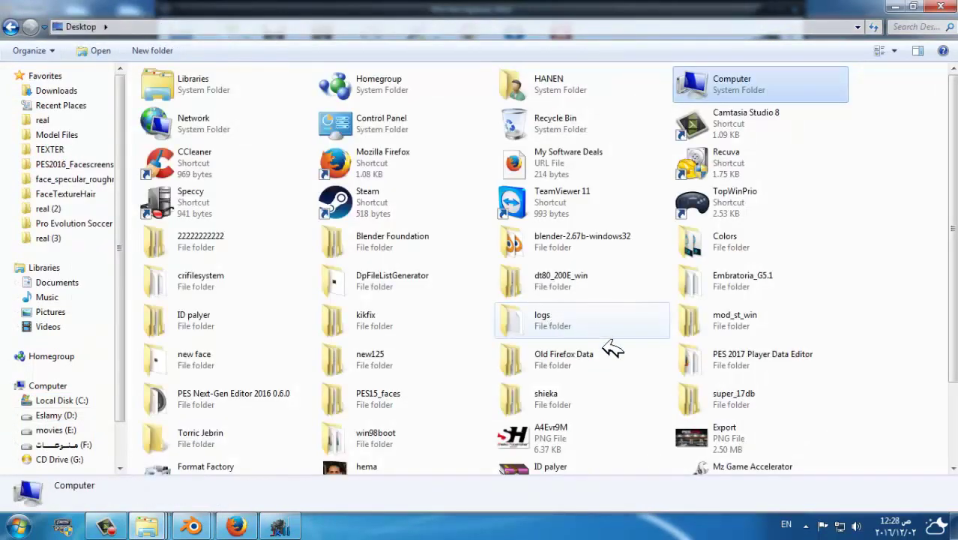
double_click(418, 405)
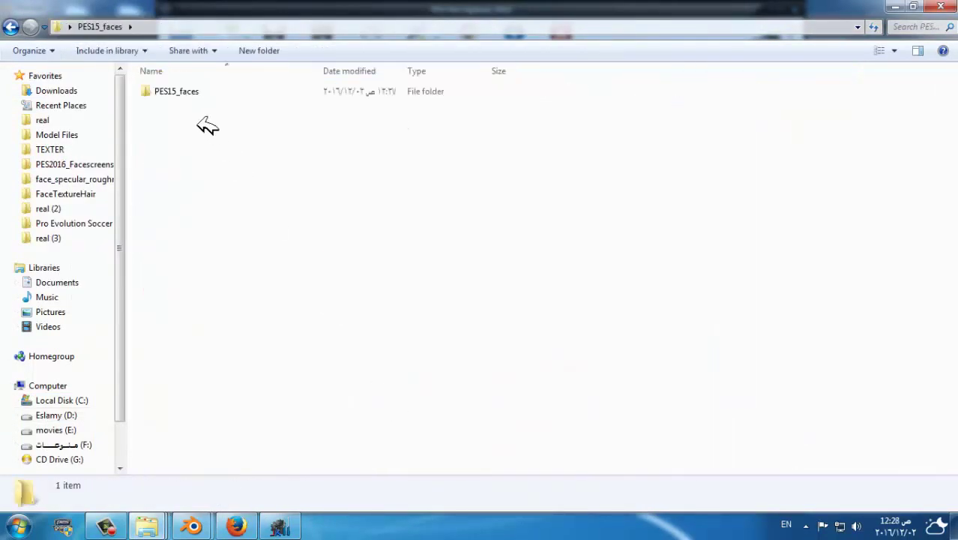
double_click(184, 93)
double_click(179, 105)
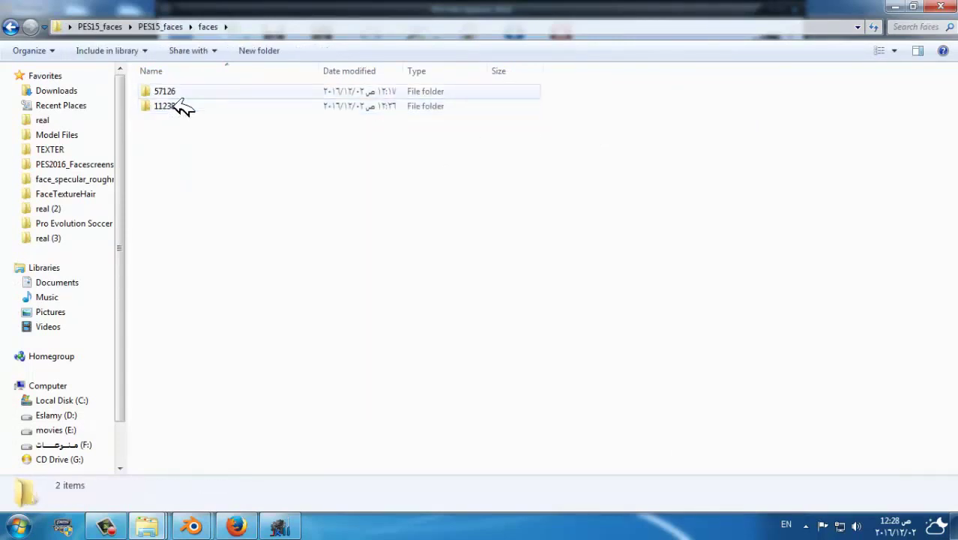
Step: Compare the archive's 112383.cpk and 57126.cpk with the faces folder, then close PES File Explorer
click(281, 524)
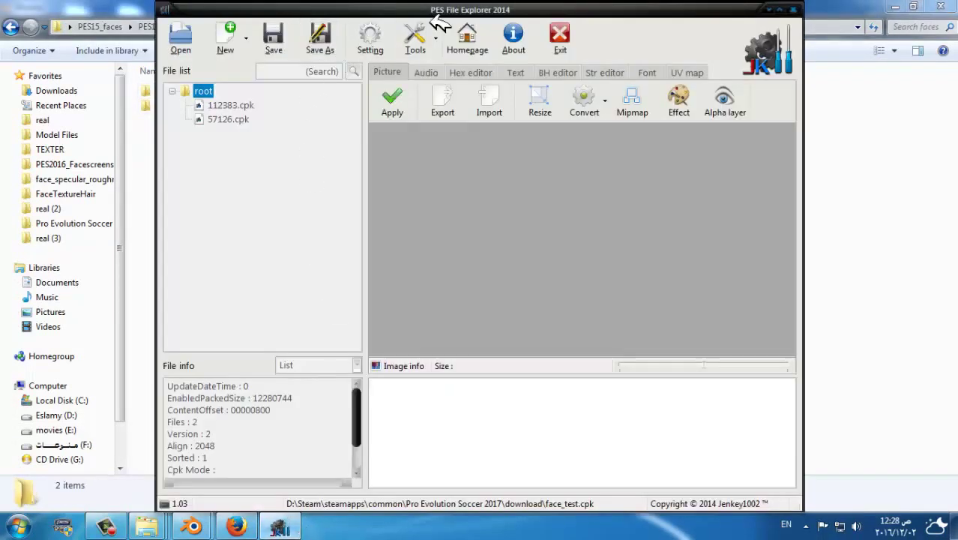
drag(443, 13, 523, 17)
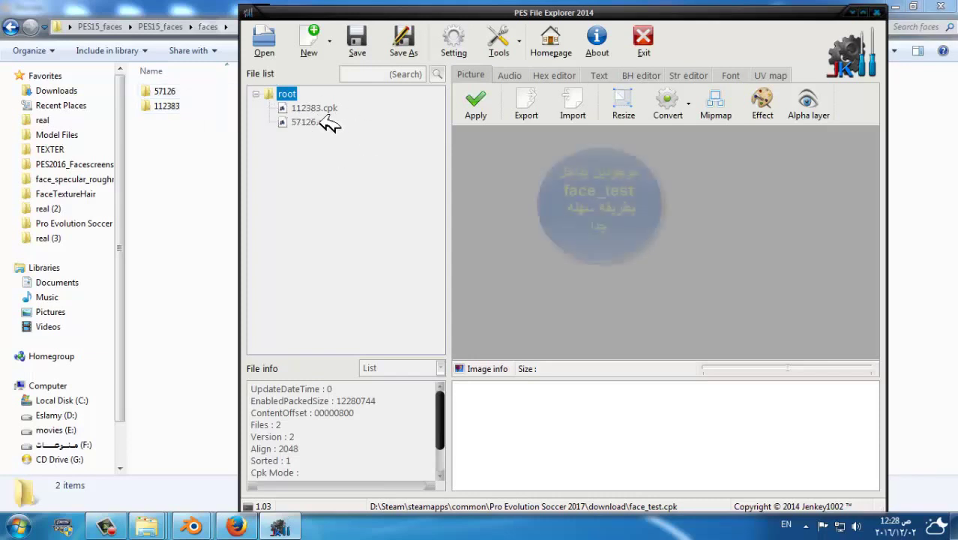
click(644, 41)
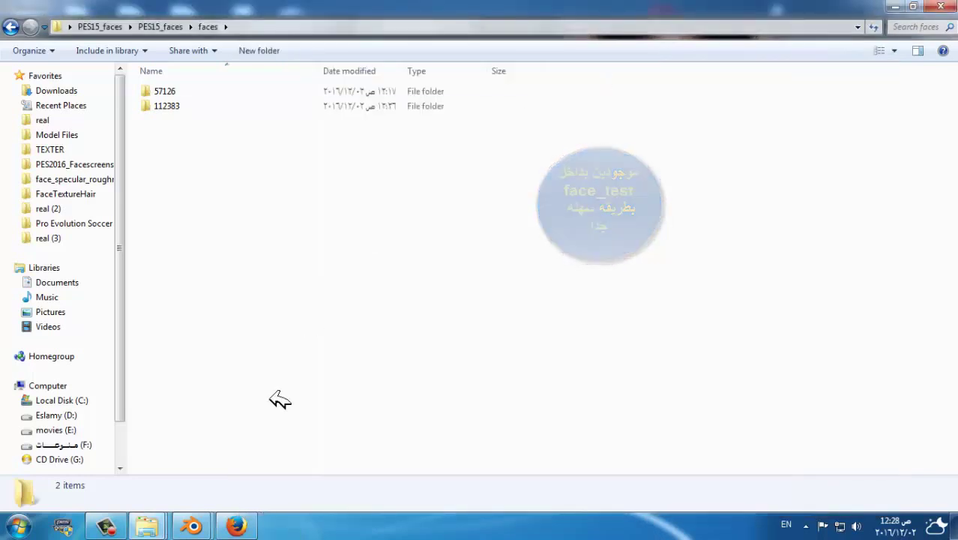
Step: Browse to Downloads > Compressed > PES2017-DpFileListGenerator and launch the DpFileList Generator application
click(56, 91)
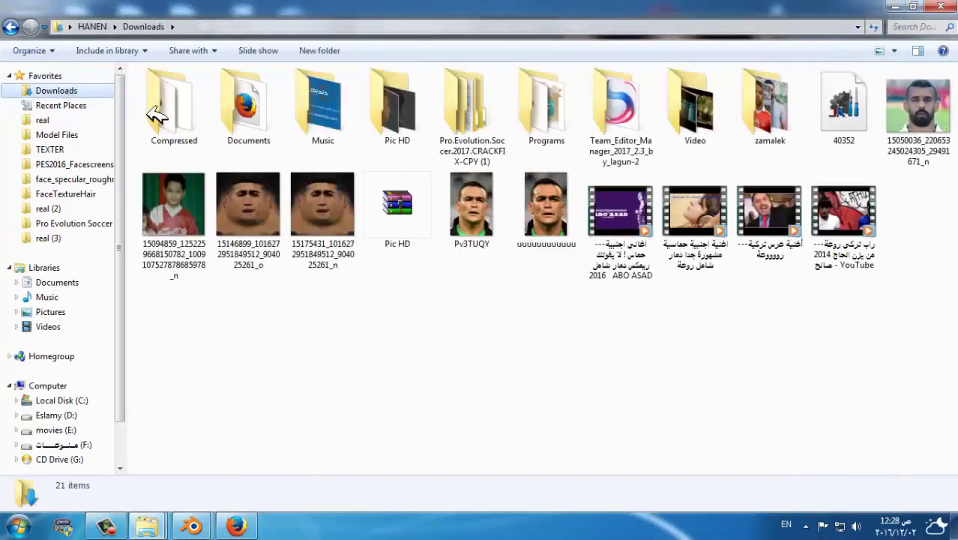
double_click(210, 118)
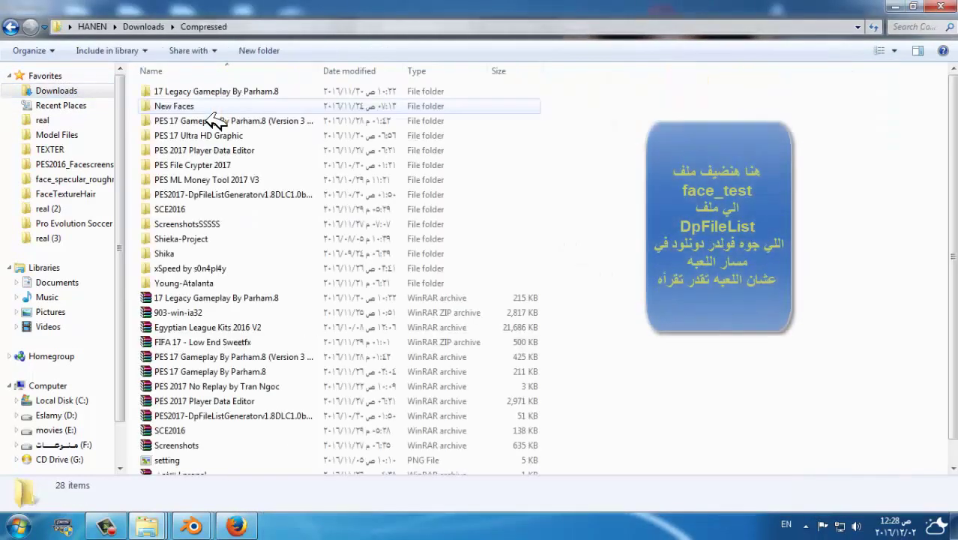
click(248, 194)
double_click(247, 195)
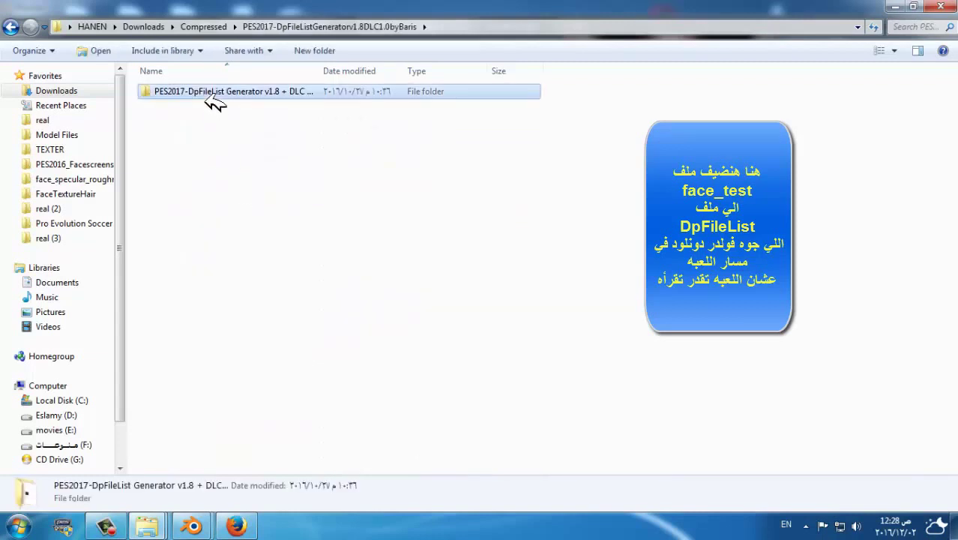
double_click(212, 96)
click(209, 114)
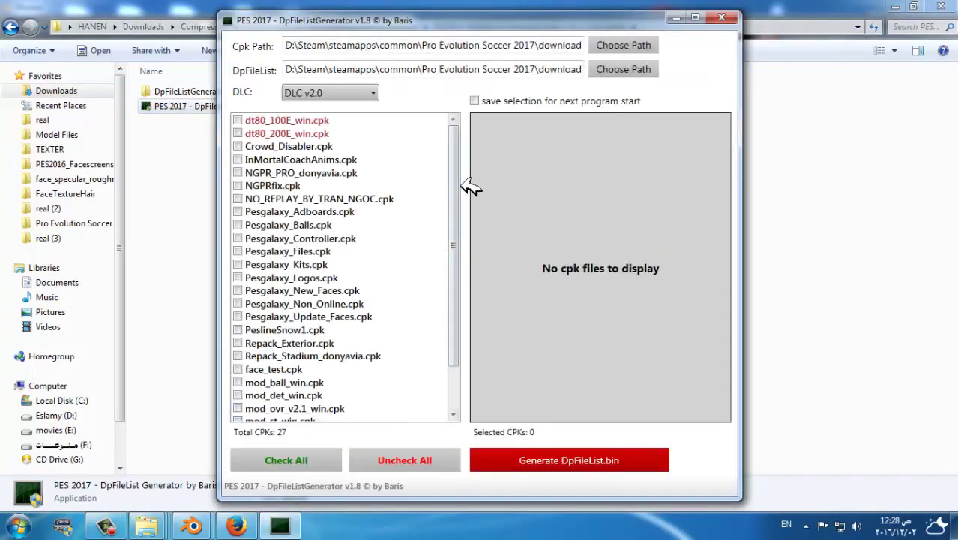
Step: Set the generator's DpFileList path to Pro Evolution Soccer 2017\download\DpFileList.bin
click(633, 71)
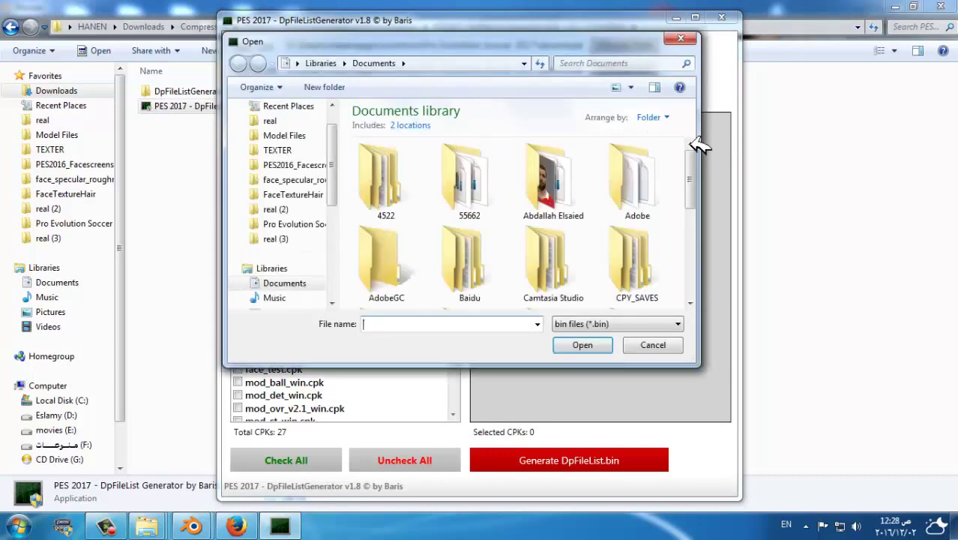
click(307, 224)
double_click(404, 157)
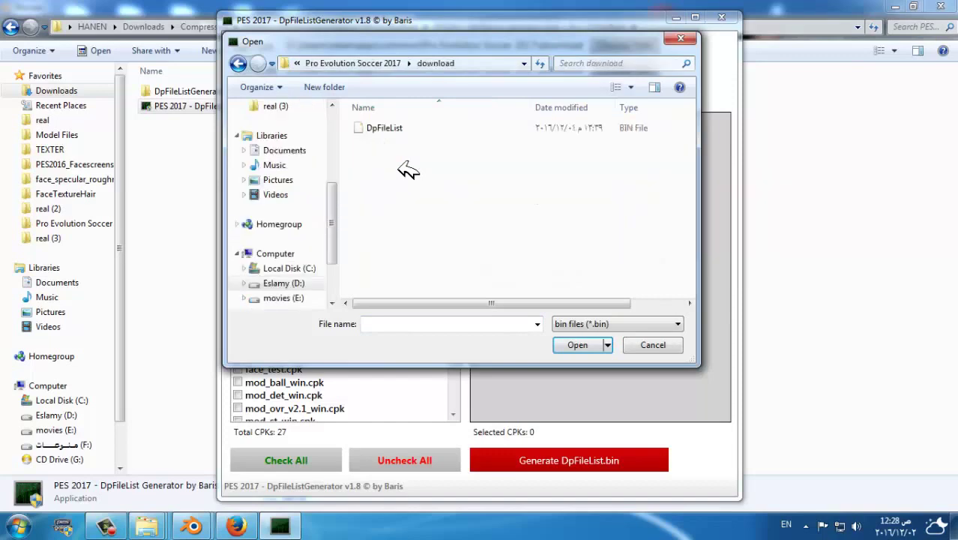
double_click(398, 131)
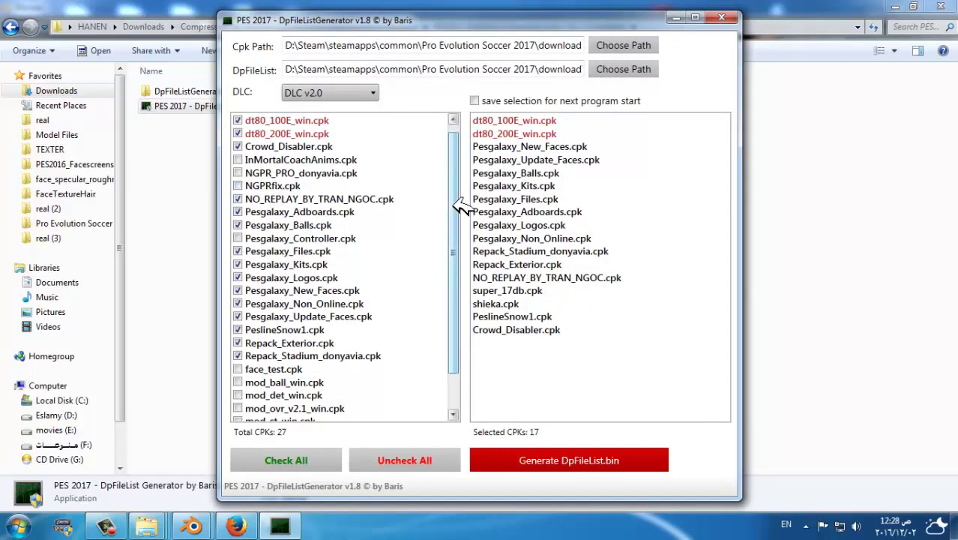
Step: Generate DpFileList.bin with face_test.cpk included, confirm the success message, and close the generator
drag(455, 207, 455, 246)
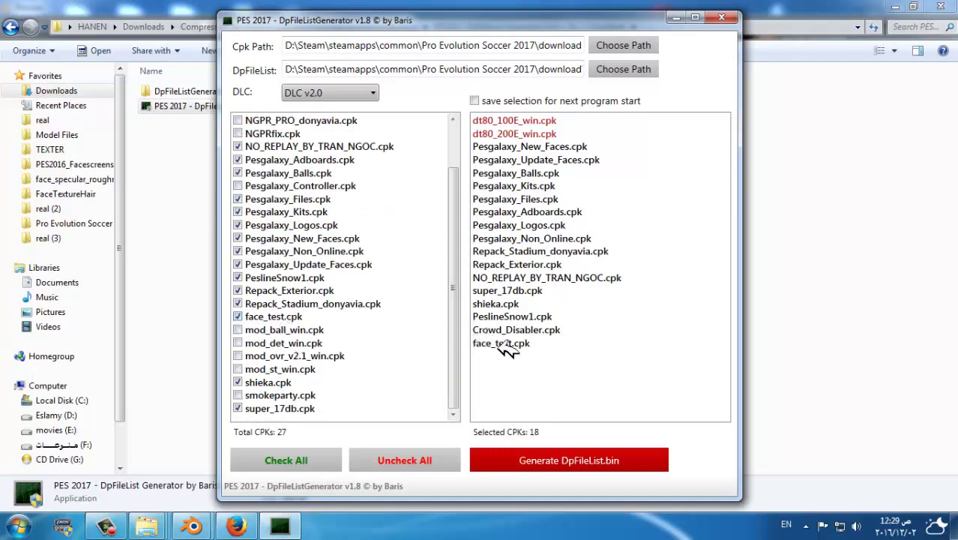
click(519, 466)
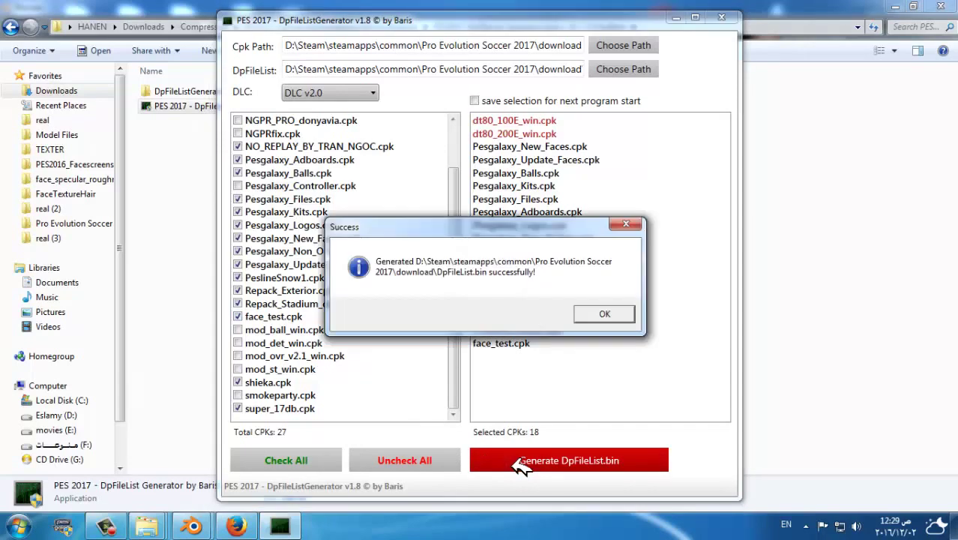
click(604, 315)
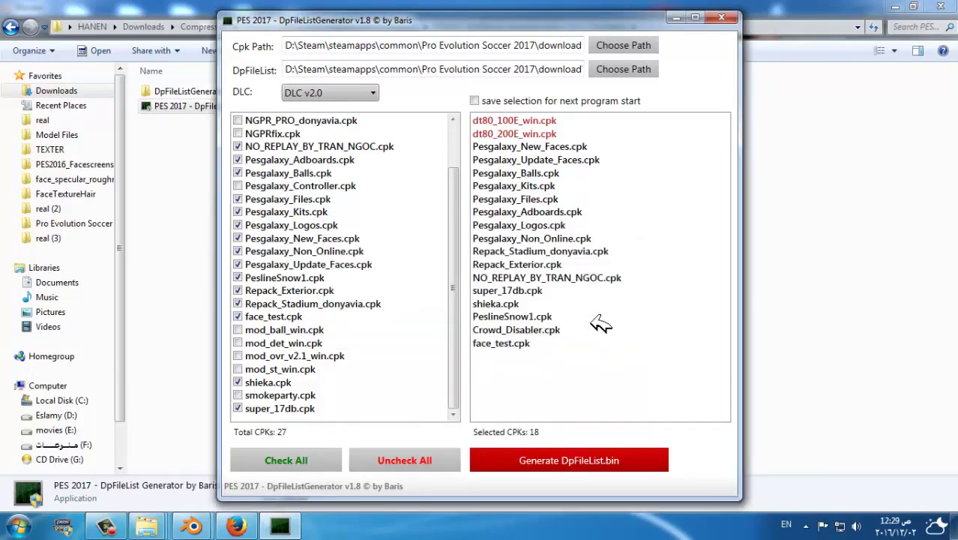
click(721, 17)
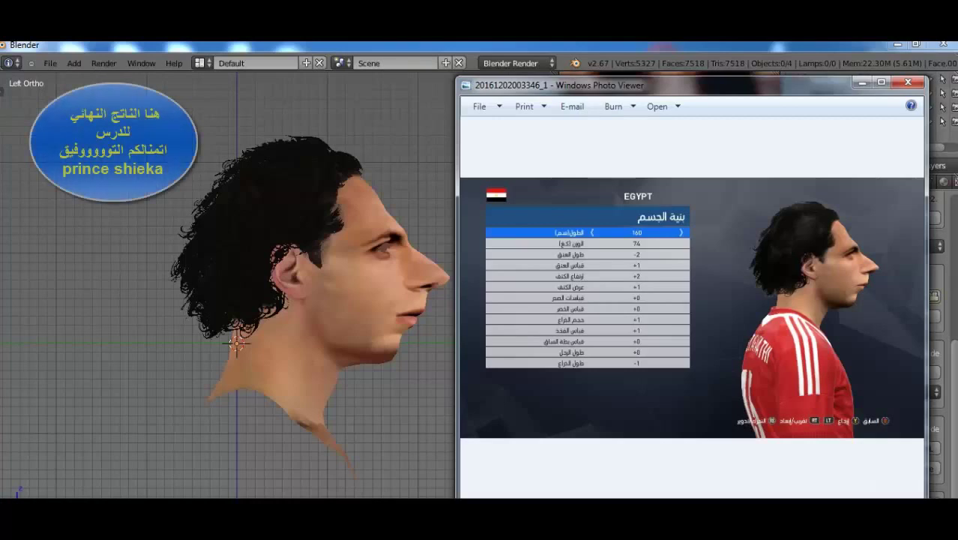